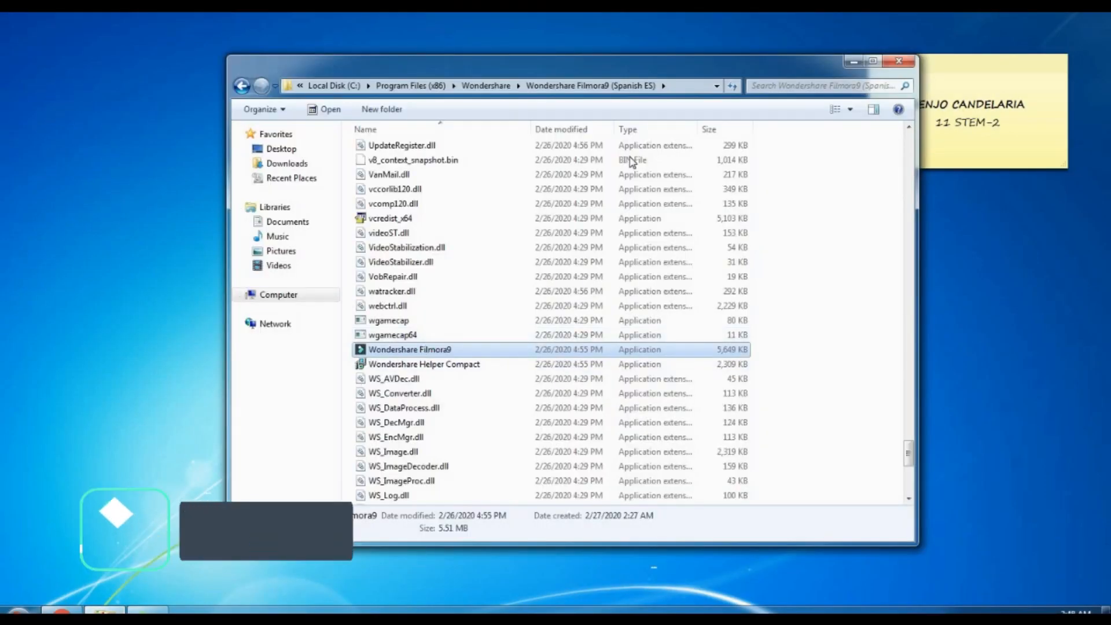
# Launch Wondershare Filmora9 with a new project and dismiss the Message Center
pyautogui.doubleClick(431, 349)
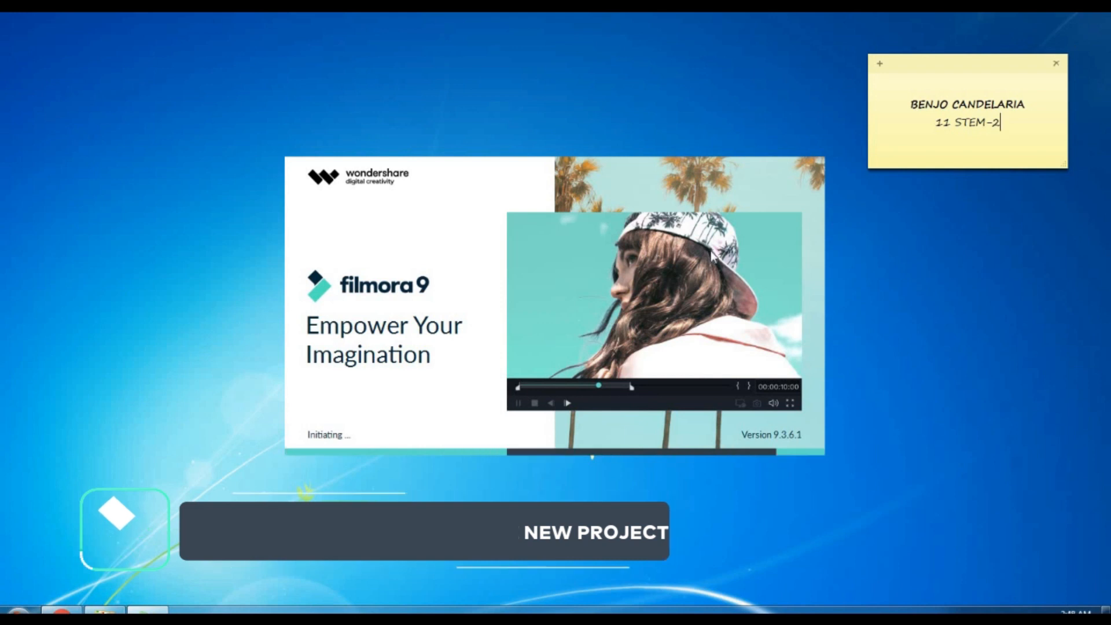
pyautogui.click(339, 338)
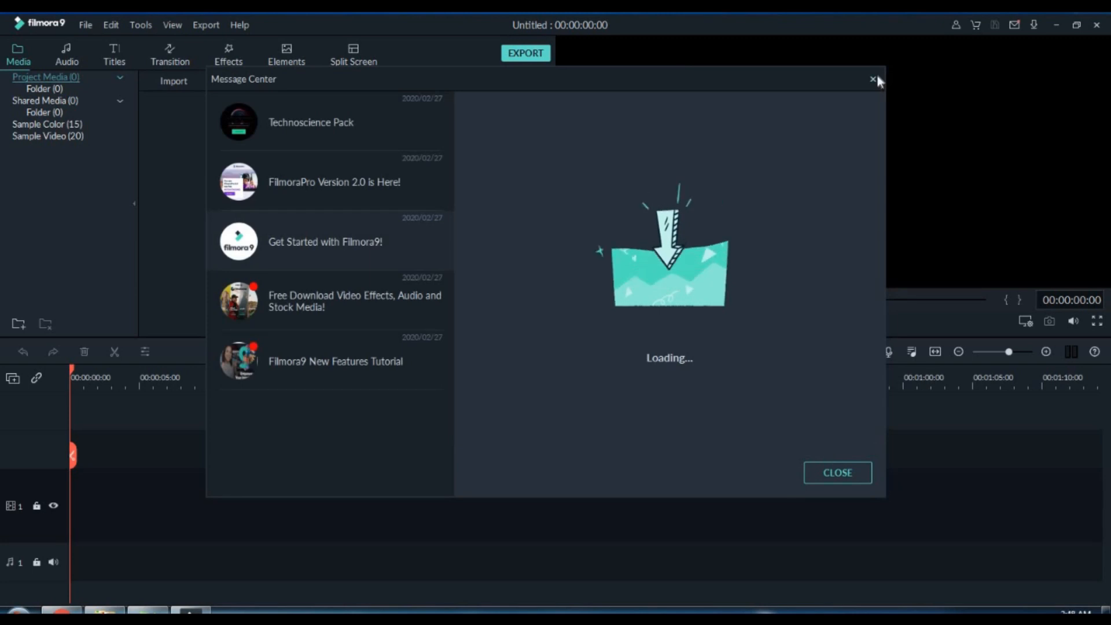
pyautogui.click(877, 80)
# Import the Fire in the Sky, Russia (Moscow Red Square) and spiderman dancing green screen videos as media files
pyautogui.click(181, 88)
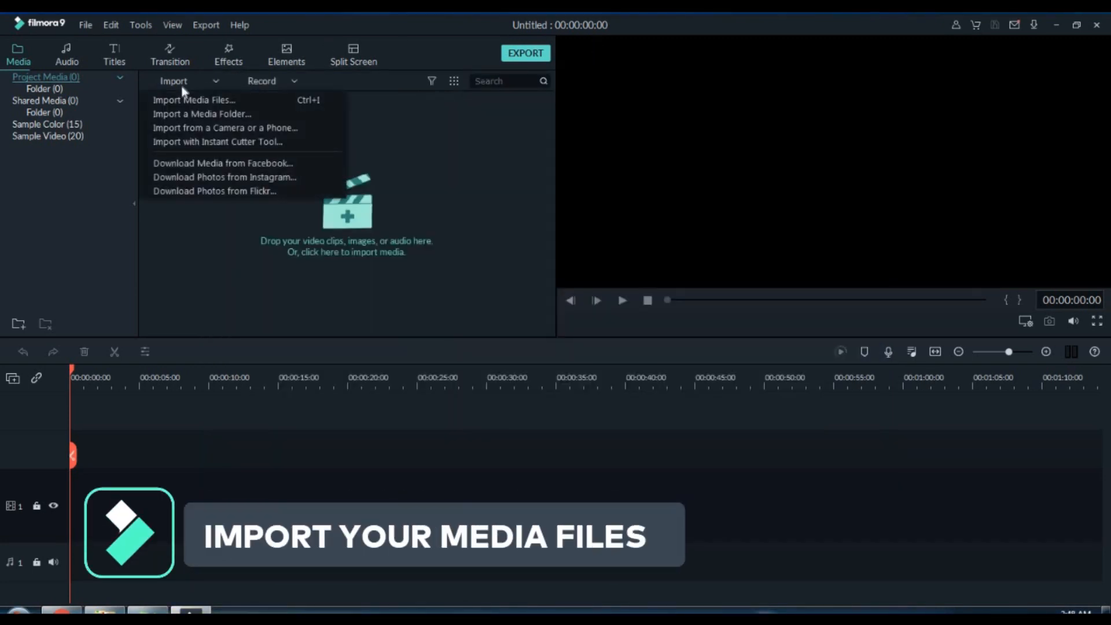
pyautogui.click(196, 104)
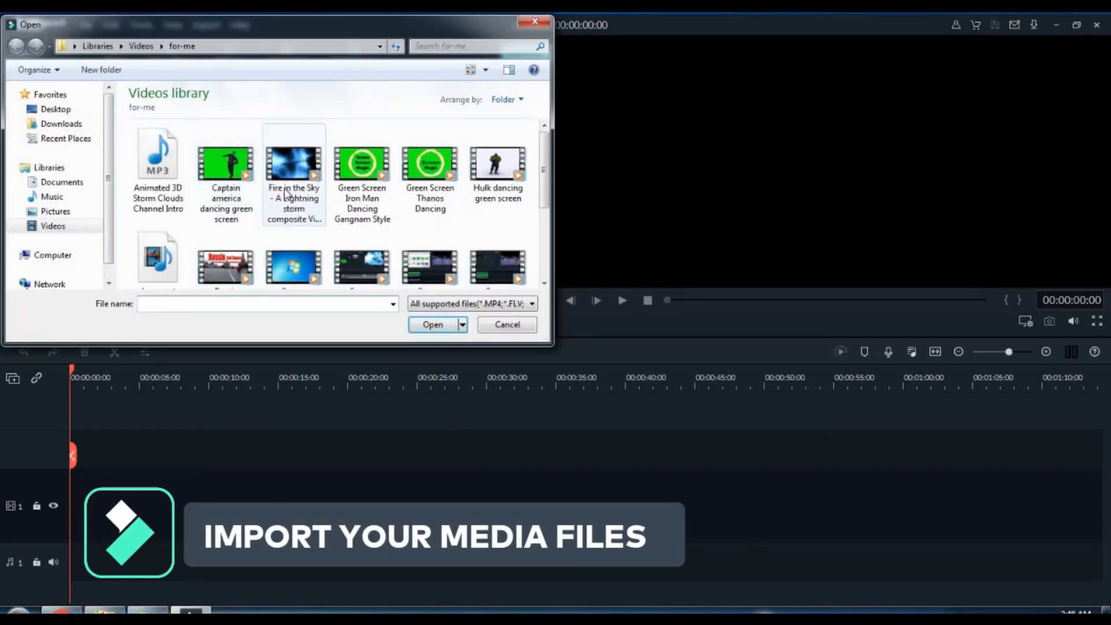
pyautogui.click(286, 194)
pyautogui.keyDown('ctrl'); pyautogui.click(225, 266); pyautogui.keyUp('ctrl')
pyautogui.scroll(-3, 272, 234)
pyautogui.keyDown('ctrl'); pyautogui.click(225, 232); pyautogui.keyUp('ctrl')
pyautogui.click(429, 325)
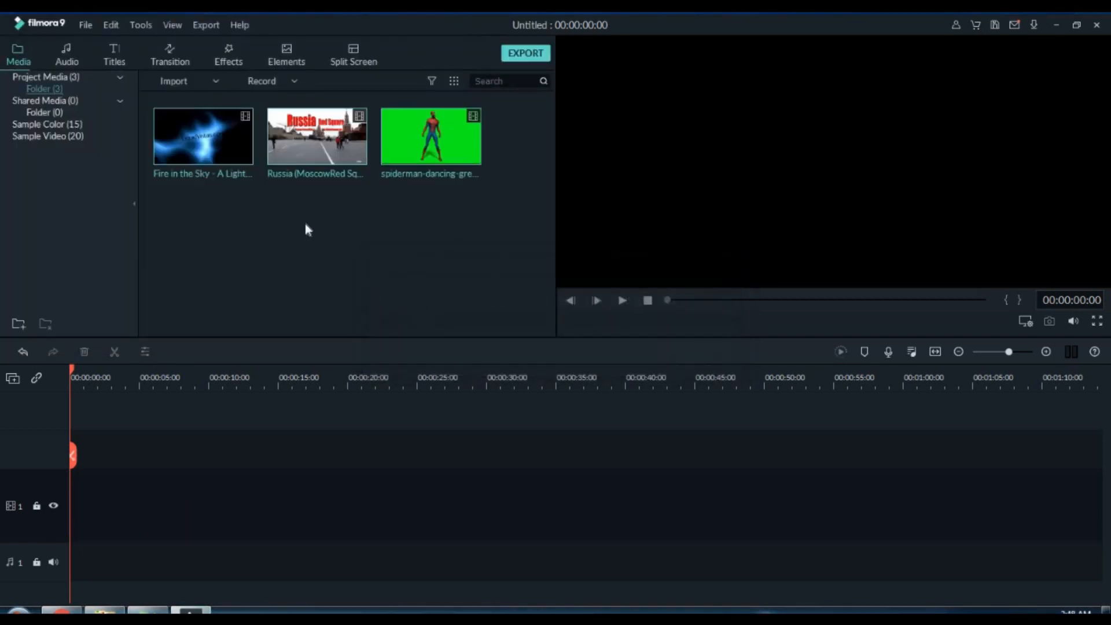
# Stack the lightning, Russia and Spiderman clips on separate timeline tracks from the start, keeping the 1920 x 1080 25fps project settings
pyautogui.click(204, 138)
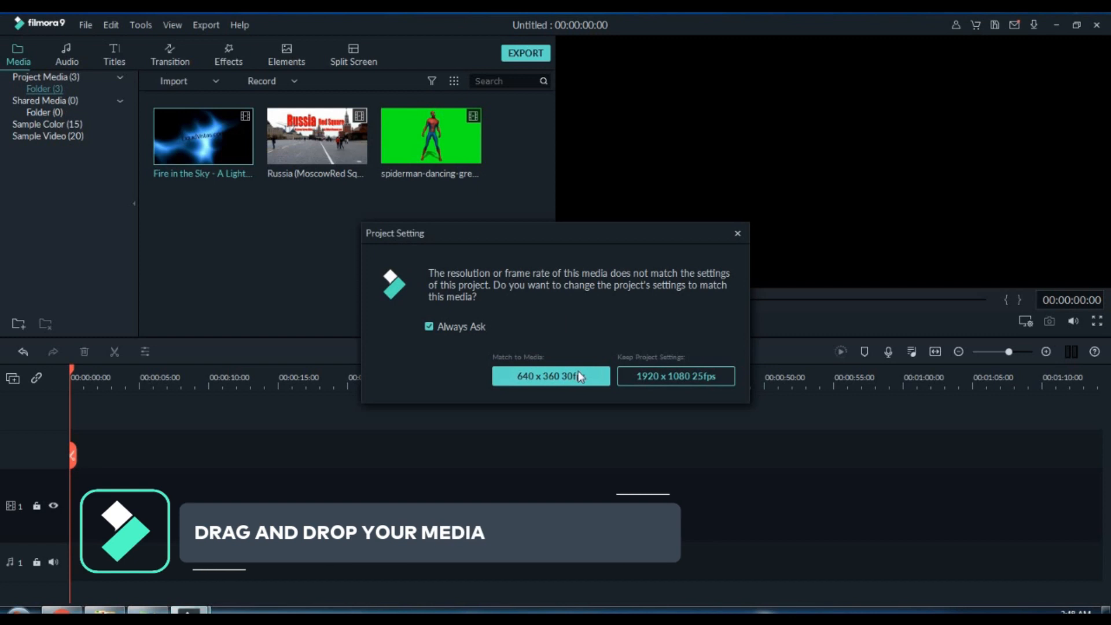
pyautogui.click(655, 370)
pyautogui.moveTo(330, 167); pyautogui.dragTo(84, 443)
pyautogui.moveTo(156, 413); pyautogui.dragTo(77, 412)
# Trim the start of the Russia clip and both ends of the Fire in the Sky clip on the timeline
pyautogui.doubleClick(74, 489)
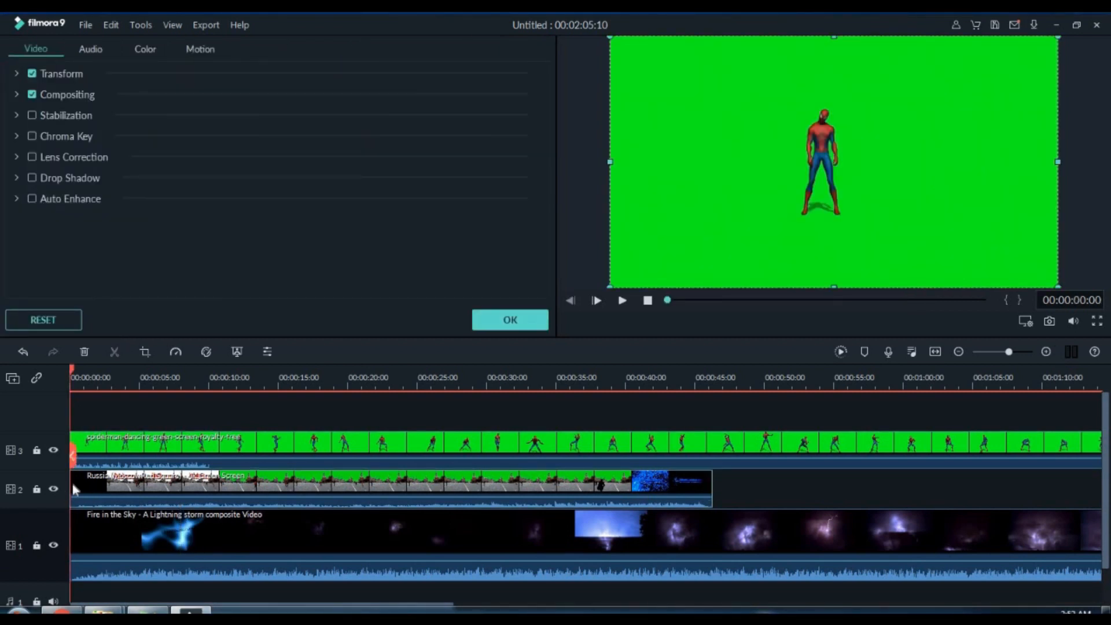
pyautogui.moveTo(71, 489); pyautogui.dragTo(221, 491)
pyautogui.moveTo(71, 533); pyautogui.dragTo(257, 538)
pyautogui.moveTo(295, 603); pyautogui.dragTo(550, 603)
pyautogui.moveTo(567, 530); pyautogui.dragTo(133, 532)
pyautogui.scroll(-1, 231, 544)
pyautogui.moveTo(316, 603); pyautogui.dragTo(229, 603)
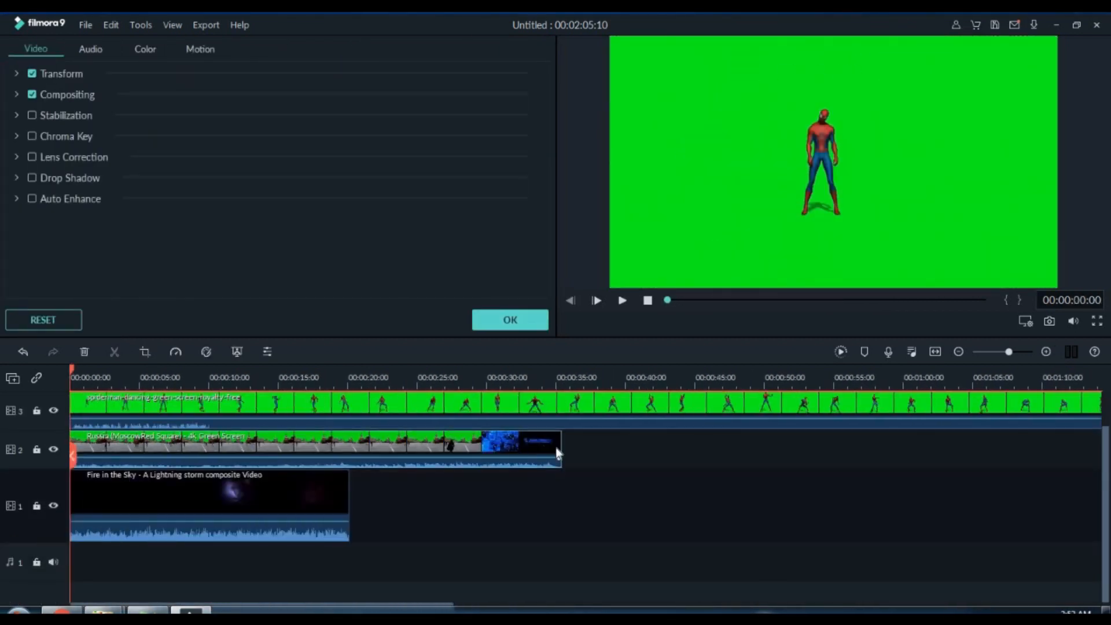
# Trim the end of the Russia clip and both ends of the Spiderman clip so all clips last about 17 seconds
pyautogui.moveTo(558, 452); pyautogui.dragTo(232, 452)
pyautogui.moveTo(312, 603); pyautogui.dragTo(629, 605)
pyautogui.moveTo(830, 408); pyautogui.dragTo(139, 433)
pyautogui.moveTo(223, 602); pyautogui.dragTo(95, 603)
pyautogui.moveTo(71, 405); pyautogui.dragTo(116, 406)
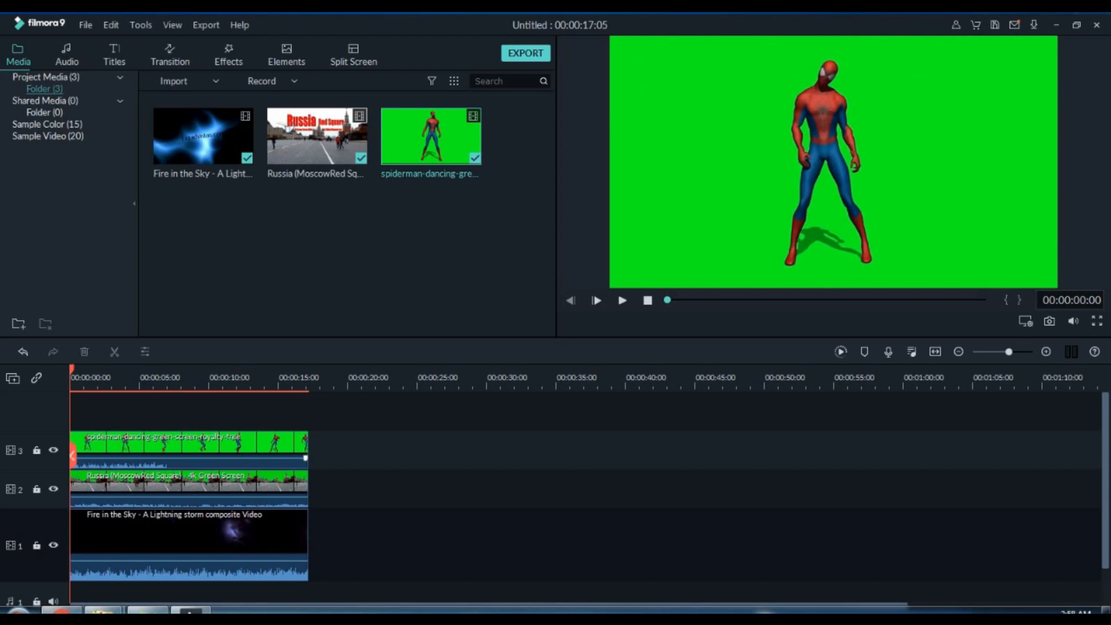
# Enable Chroma Key on the Spiderman clip and on the Russia clip to remove their green backgrounds
pyautogui.click(222, 449)
pyautogui.doubleClick(221, 448)
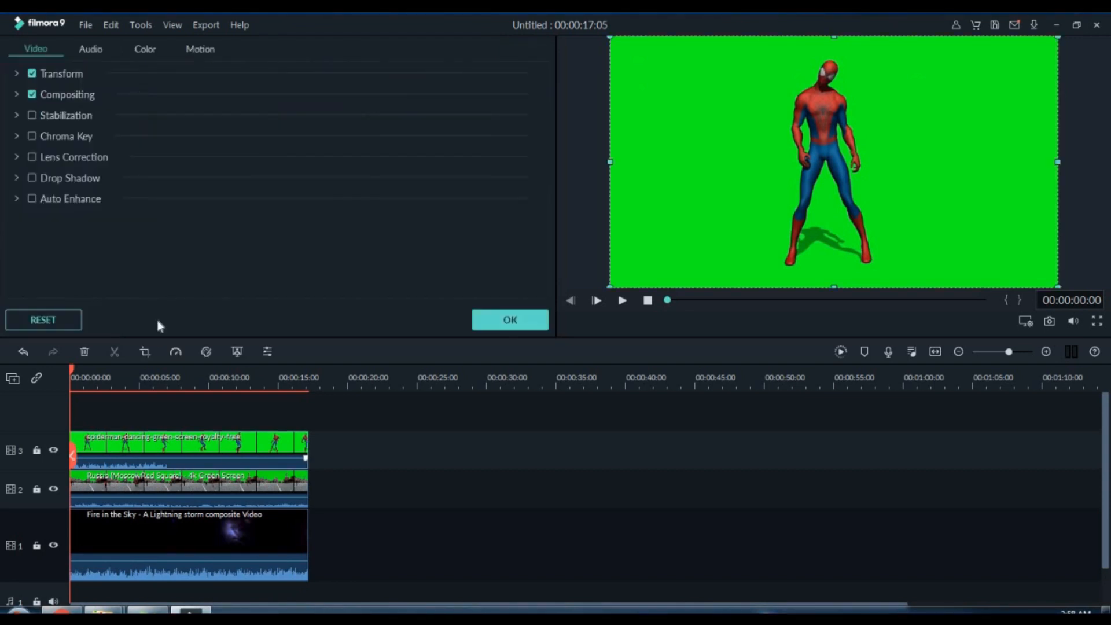
pyautogui.click(34, 137)
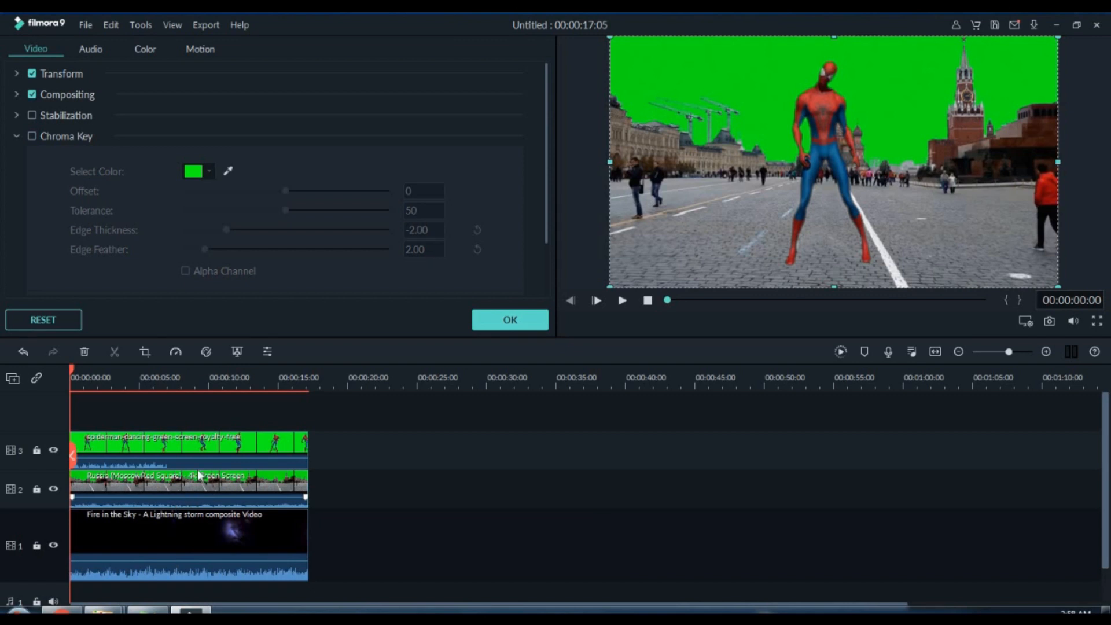
pyautogui.click(70, 140)
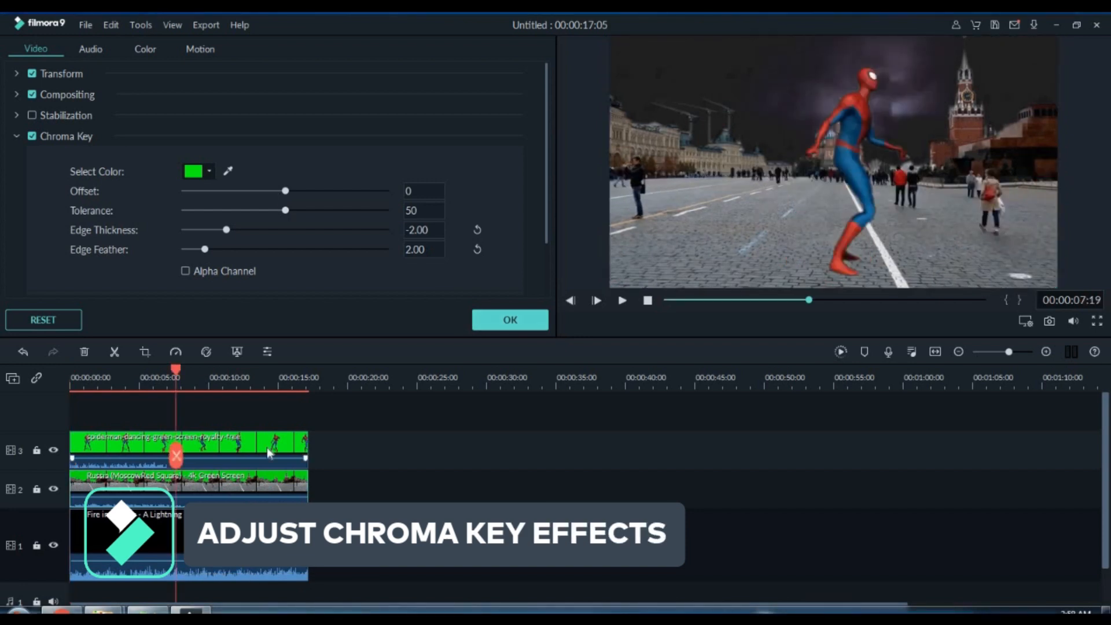
# Set the Spiderman clip's chroma key offset to 23 and tolerance to 57, and apply the settings
pyautogui.moveTo(275, 214); pyautogui.dragTo(295, 202)
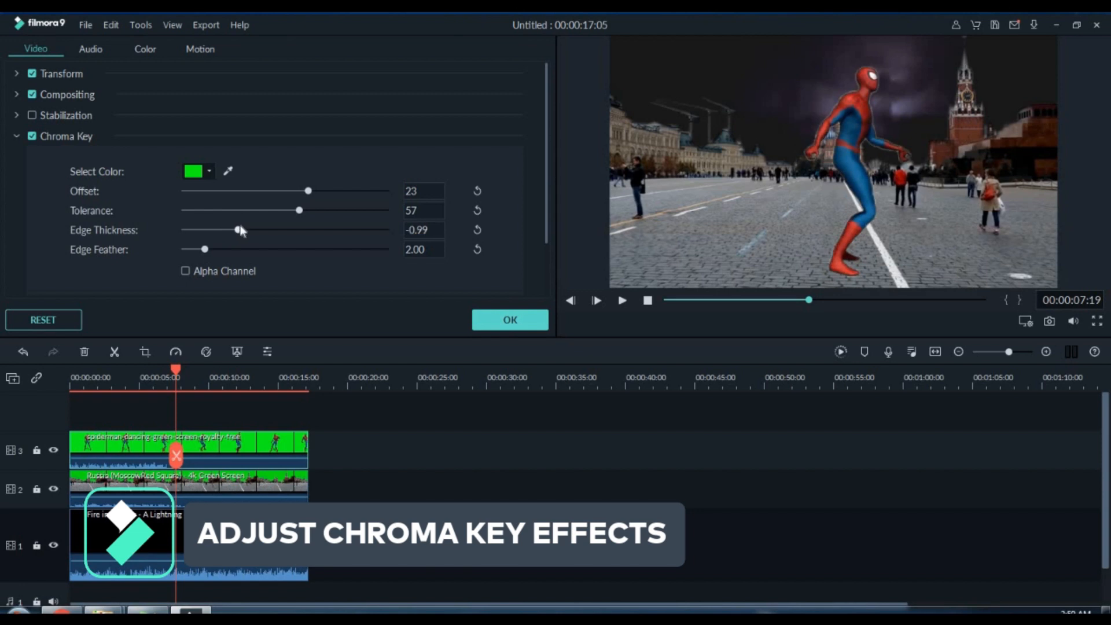
pyautogui.click(247, 272)
pyautogui.click(246, 272)
pyautogui.click(508, 319)
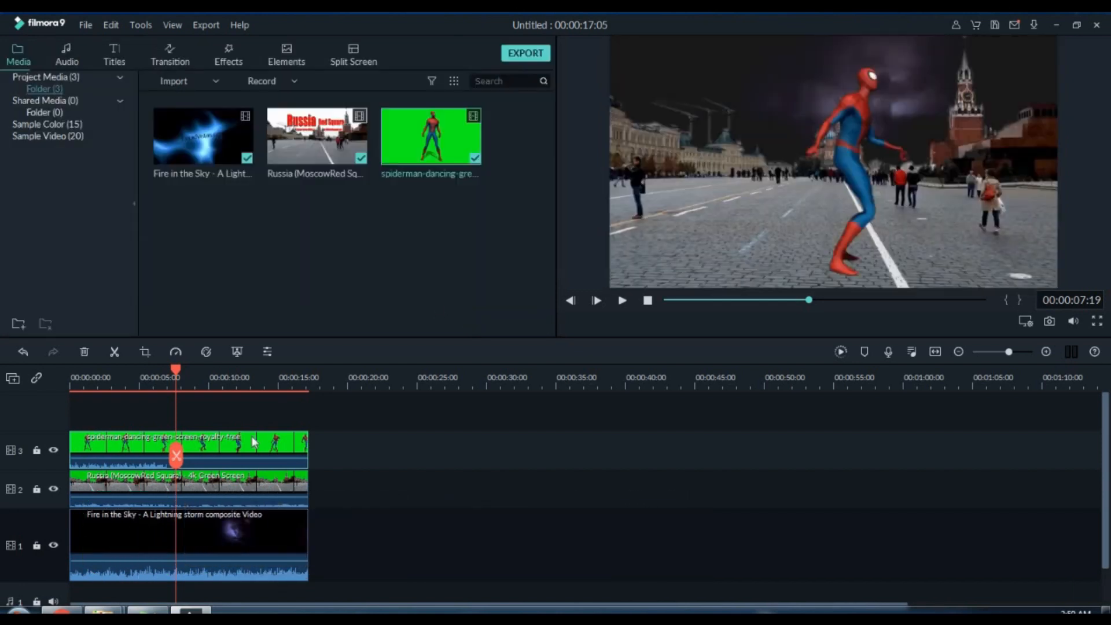
# Set the Russia clip's chroma key to offset 14, tolerance 59, edge thickness -2.09 and edge feather 2.76, and apply it
pyautogui.doubleClick(277, 488)
pyautogui.moveTo(295, 211)
pyautogui.mouseDown()
pyautogui.moveTo(272, 211)
pyautogui.moveTo(303, 210)
pyautogui.mouseUp()
pyautogui.click(301, 191)
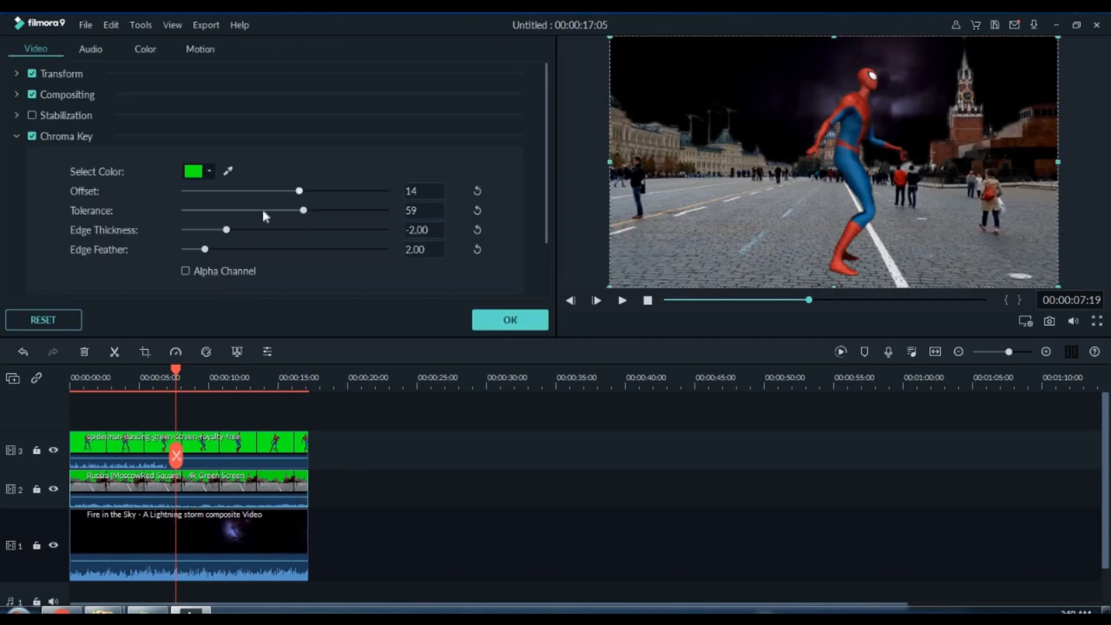
pyautogui.moveTo(227, 229)
pyautogui.mouseDown()
pyautogui.moveTo(215, 229)
pyautogui.moveTo(226, 230)
pyautogui.moveTo(219, 249)
pyautogui.mouseUp()
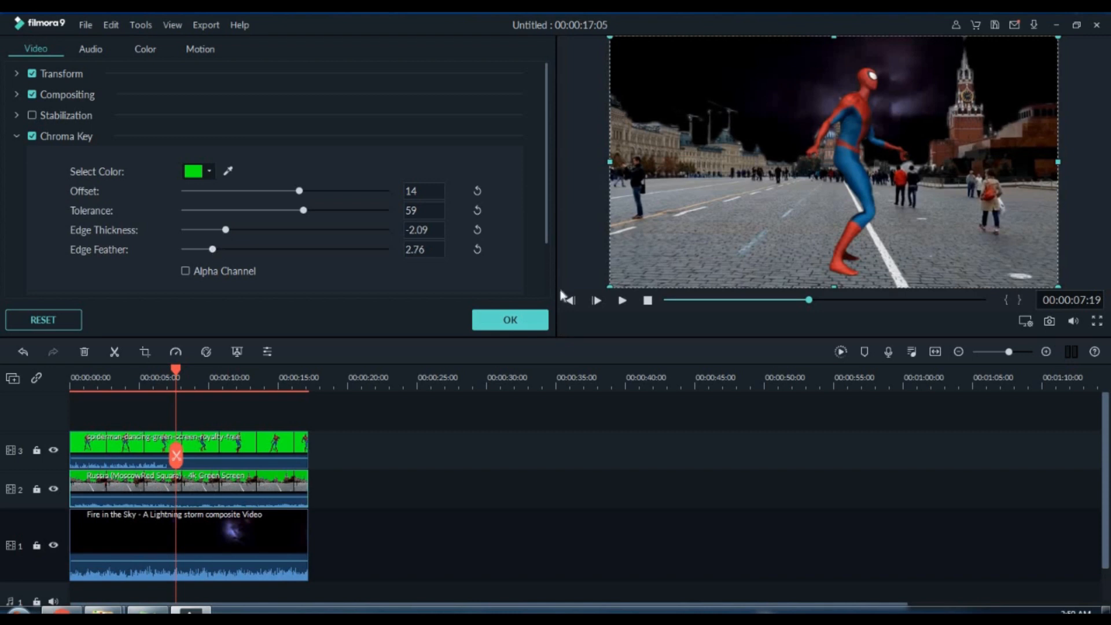
pyautogui.click(510, 319)
# Scale down the Spiderman clip in the preview, reposition it on the square, and stop playback
pyautogui.moveTo(610, 37); pyautogui.dragTo(691, 79)
pyautogui.moveTo(877, 175); pyautogui.dragTo(814, 166)
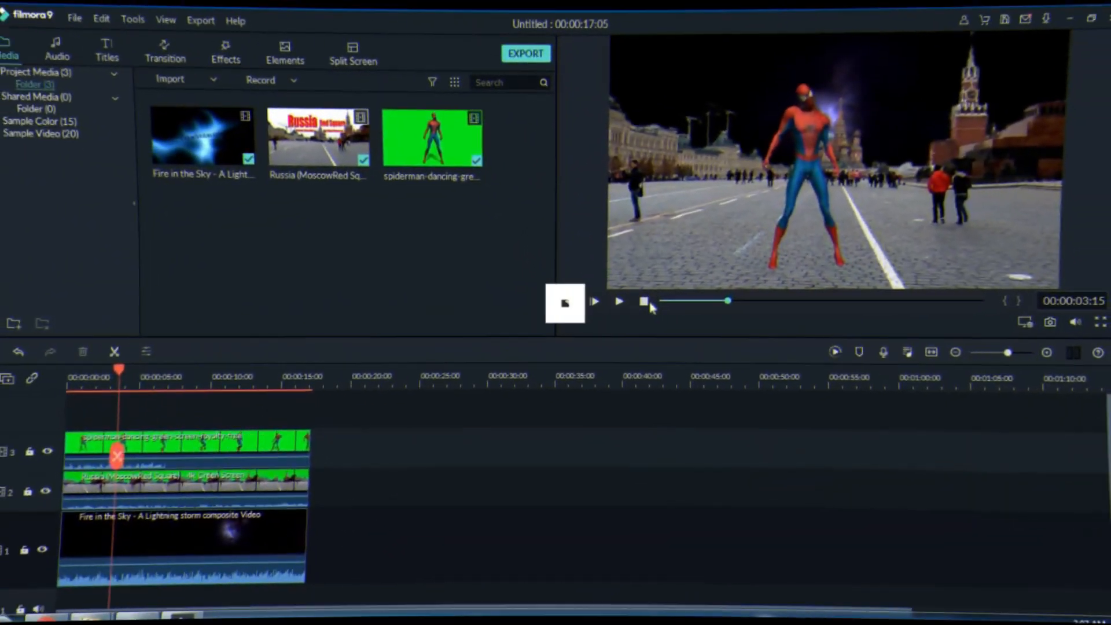
pyautogui.click(647, 301)
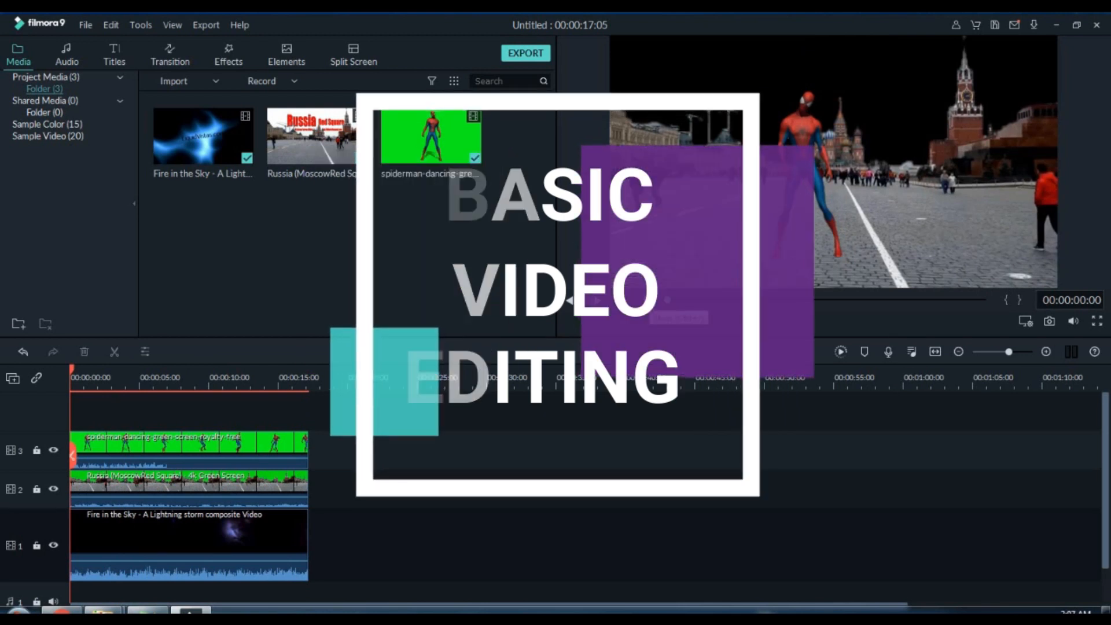
# Browse the filters and add the Aegean filter on a new track above the Spiderman clip at the timeline start
pyautogui.click(222, 54)
pyautogui.click(48, 118)
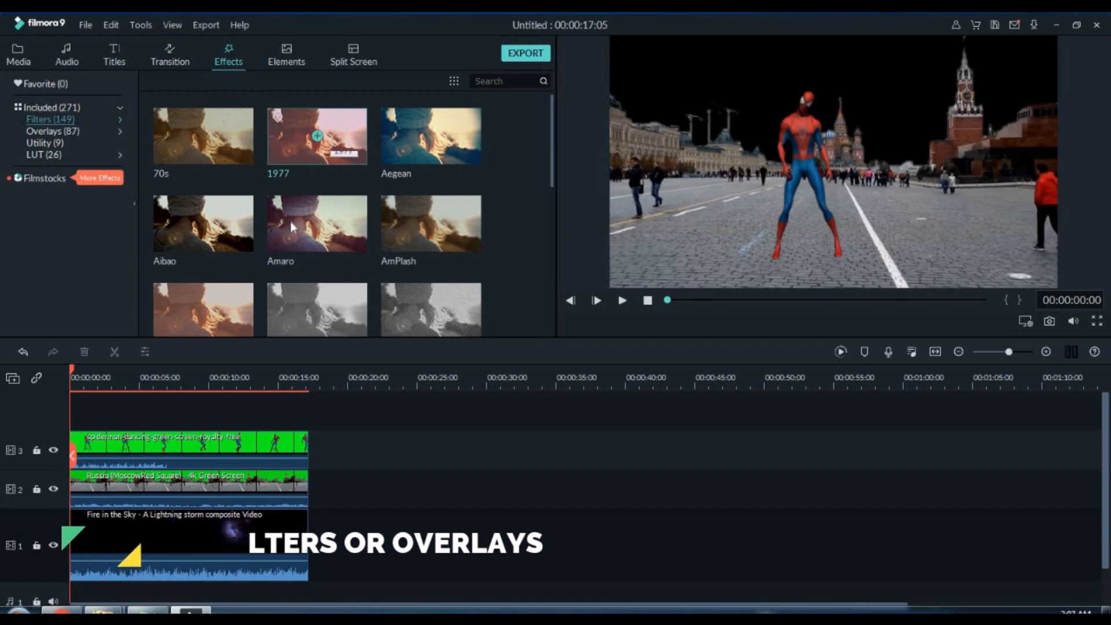
pyautogui.scroll(-5, 439, 174)
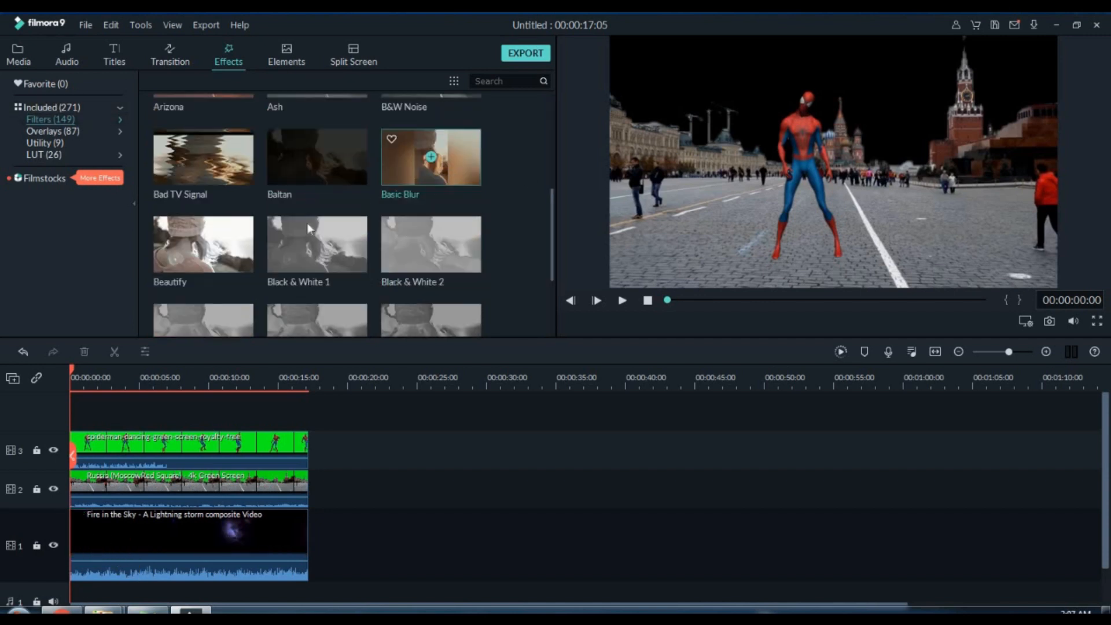
pyautogui.scroll(-3, 405, 249)
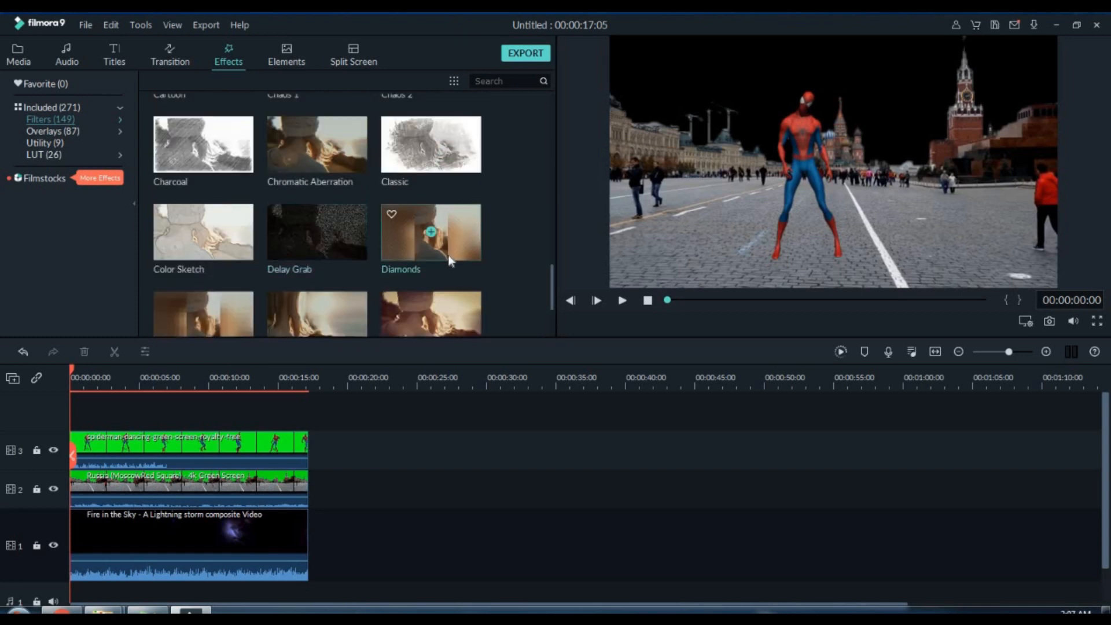
pyautogui.scroll(8, 457, 241)
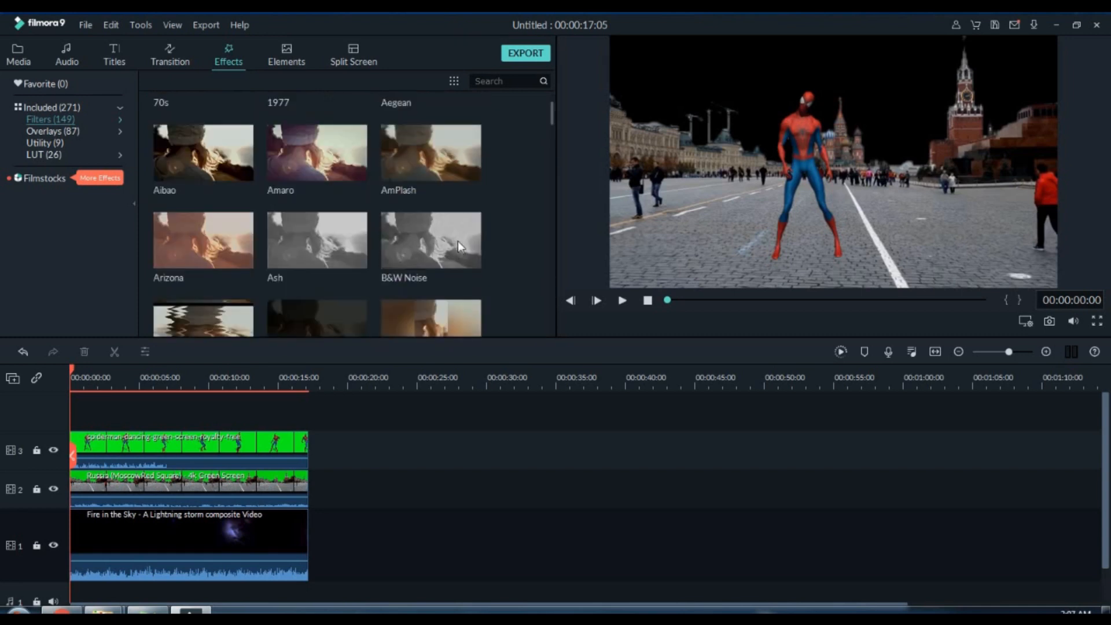
pyautogui.moveTo(455, 144); pyautogui.dragTo(223, 353)
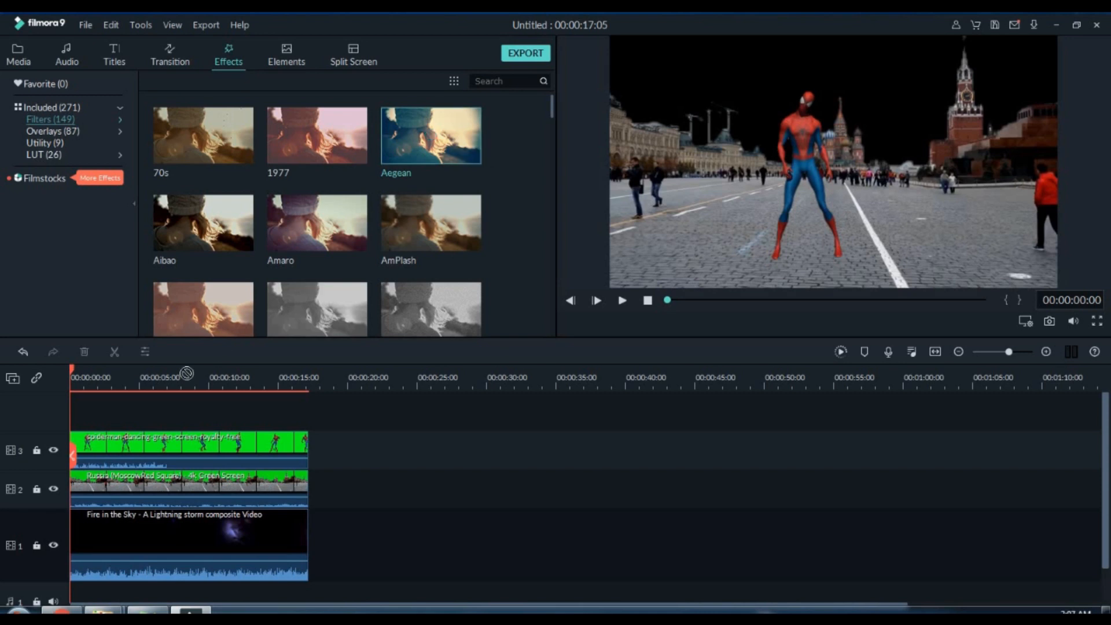
pyautogui.moveTo(63, 410); pyautogui.dragTo(62, 405)
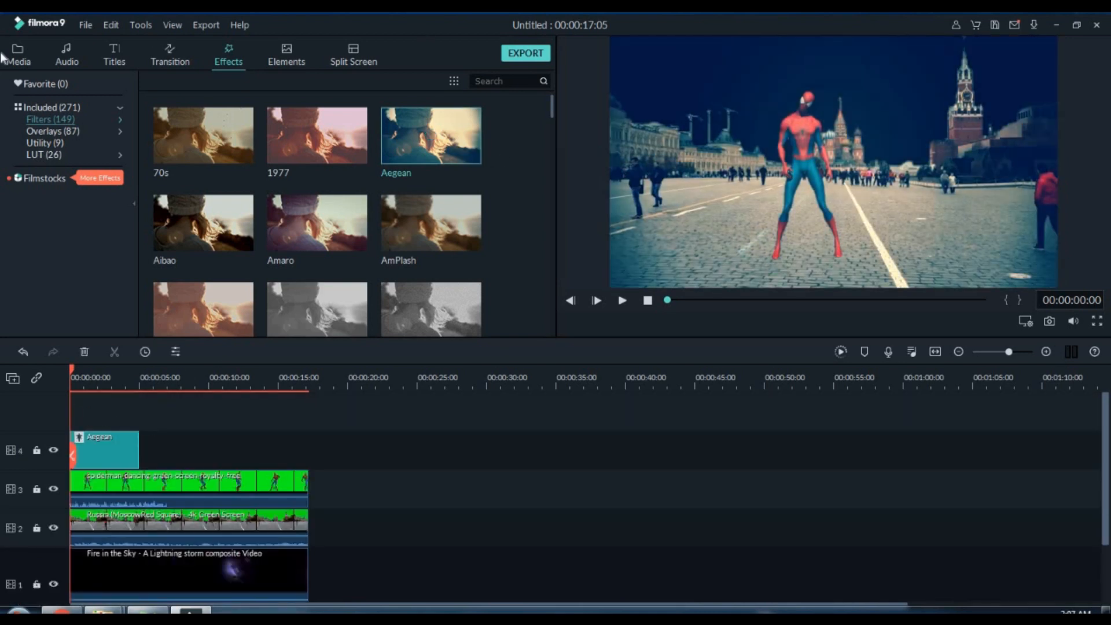
# Add the Cinema 21:9 overlay above the Aegean filter and extend both effects to the end of the clips
pyautogui.click(37, 130)
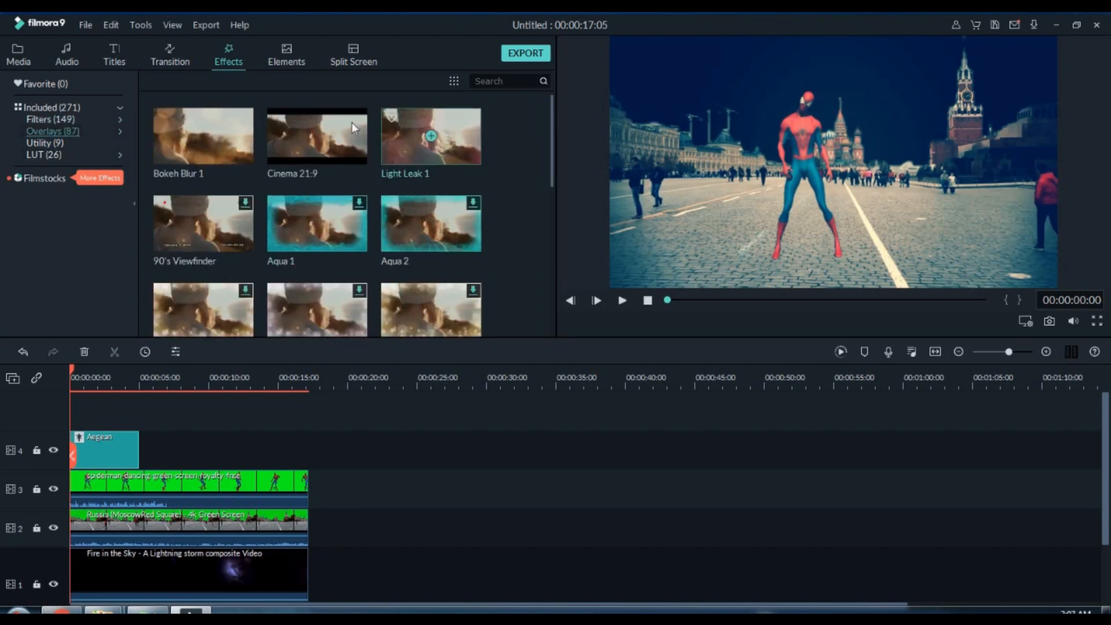
pyautogui.moveTo(333, 146); pyautogui.dragTo(168, 383)
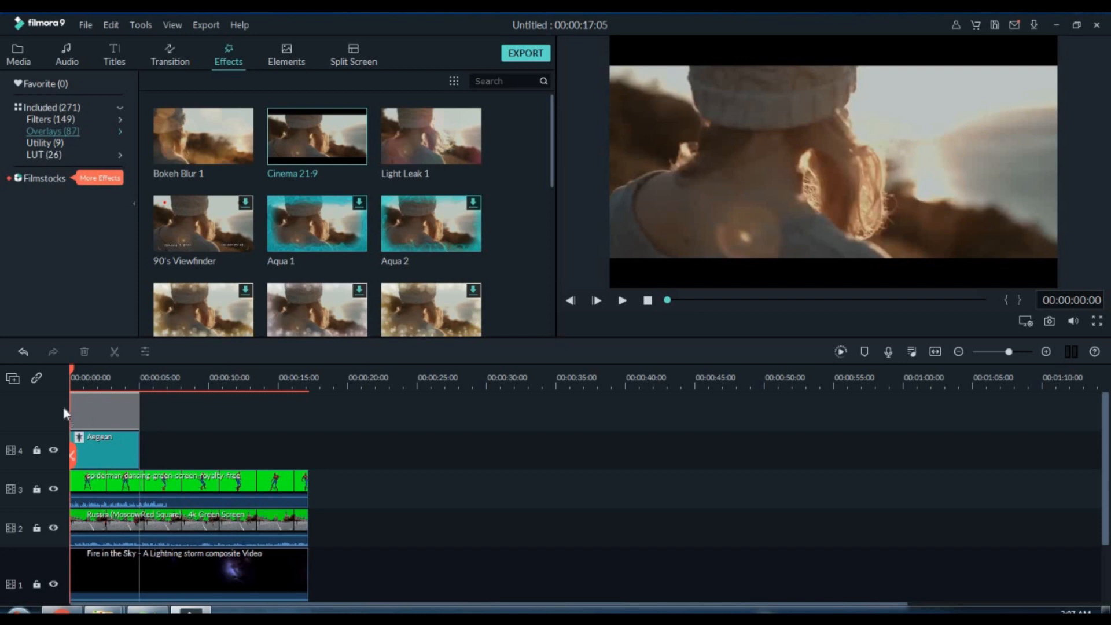
pyautogui.moveTo(64, 411); pyautogui.dragTo(66, 413)
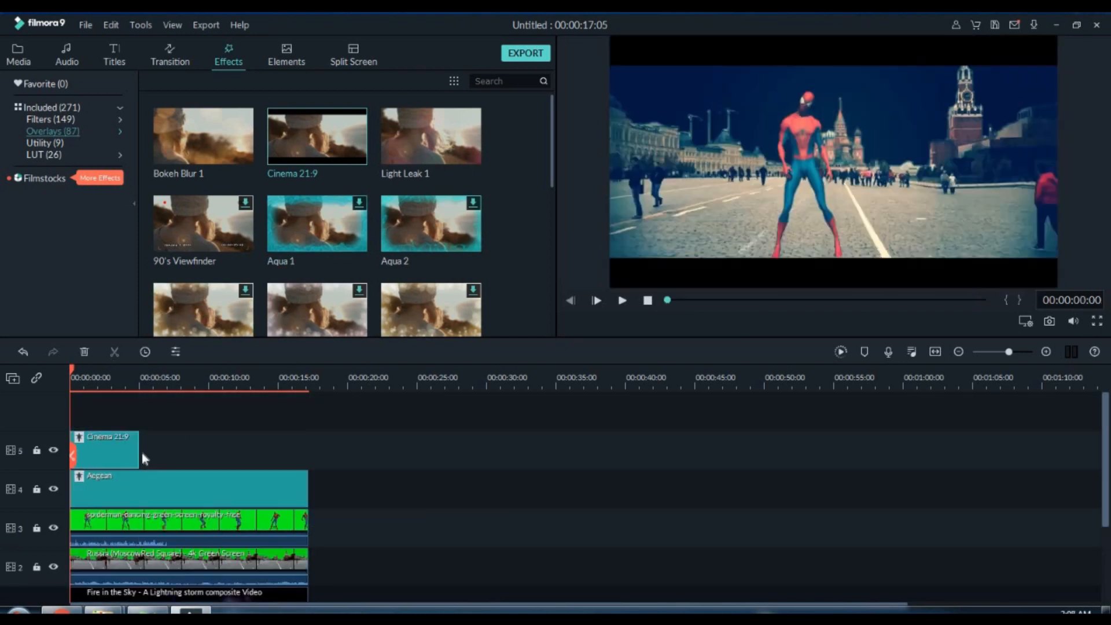
pyautogui.moveTo(139, 456); pyautogui.dragTo(308, 456)
# Shrink the Spiderman clip further in the preview and place it near the centre of the square
pyautogui.click(232, 531)
pyautogui.moveTo(809, 173); pyautogui.dragTo(821, 169)
pyautogui.moveTo(638, 66); pyautogui.dragTo(687, 95)
pyautogui.moveTo(844, 162); pyautogui.dragTo(818, 174)
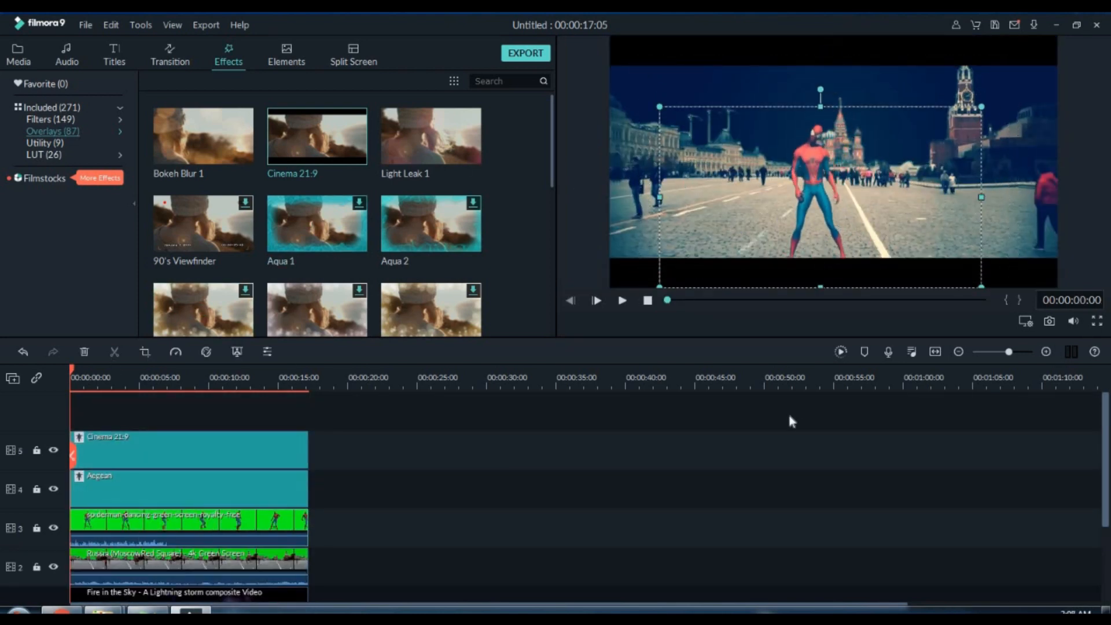
# Add the Title 2 preset on a new track above the overlay at the start of the timeline
pyautogui.click(114, 55)
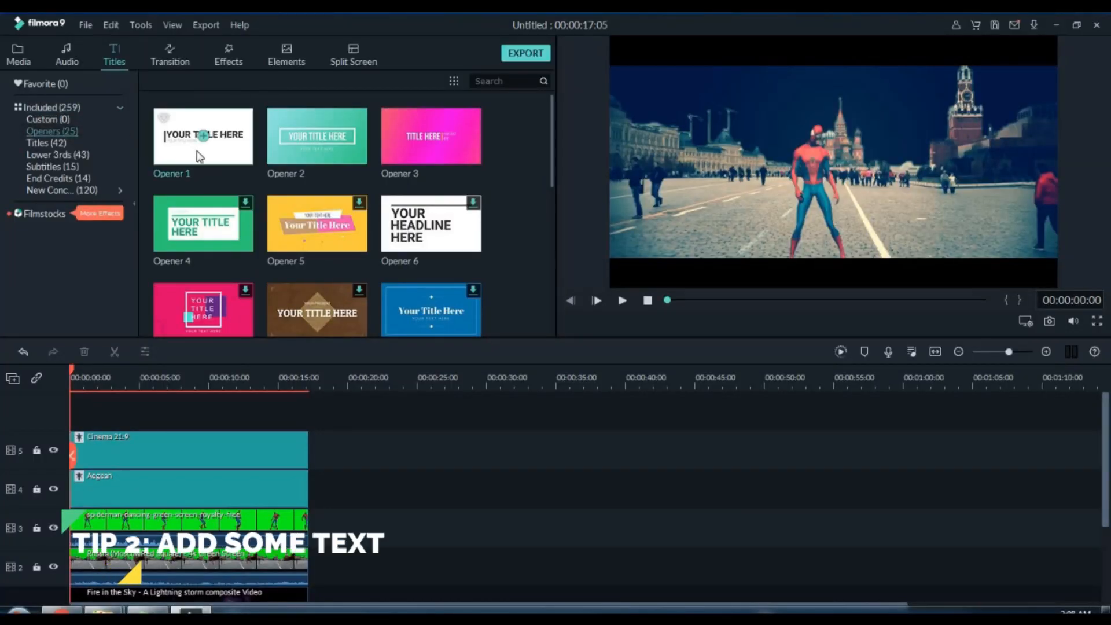
pyautogui.click(58, 143)
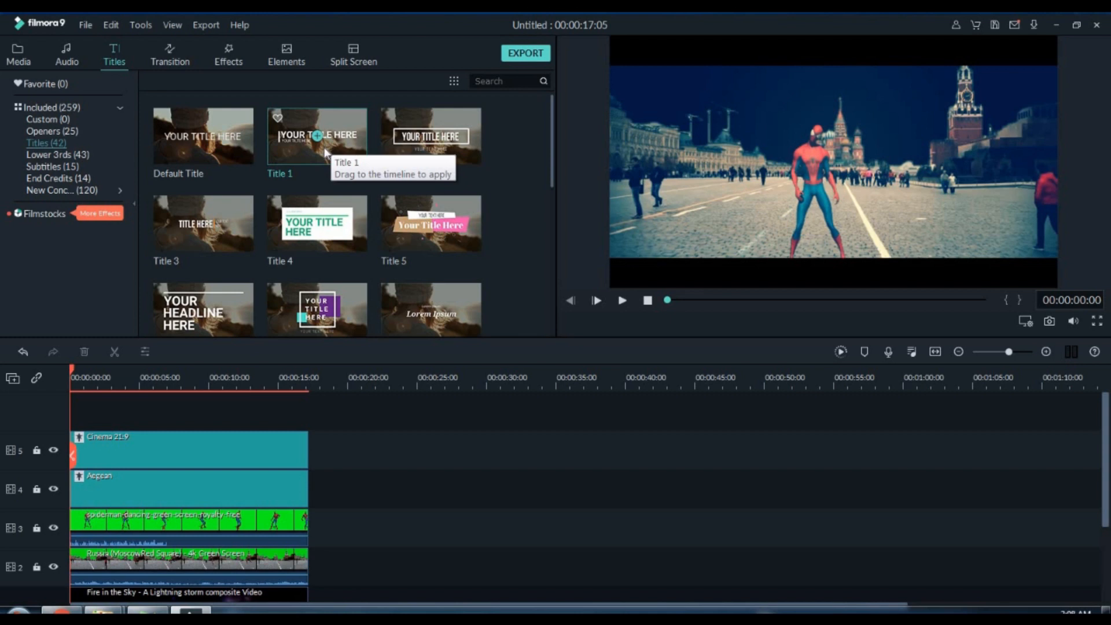
pyautogui.moveTo(433, 140); pyautogui.dragTo(115, 450)
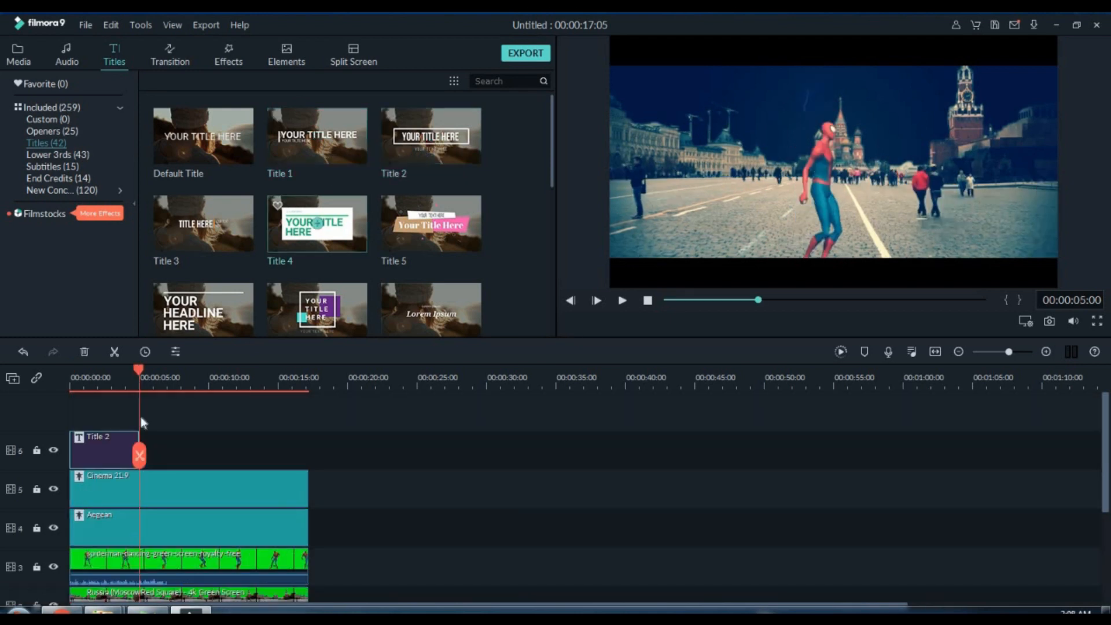
# Change the title's small lower text line to MARVEL STUDIOS PRESENTS
pyautogui.doubleClick(117, 433)
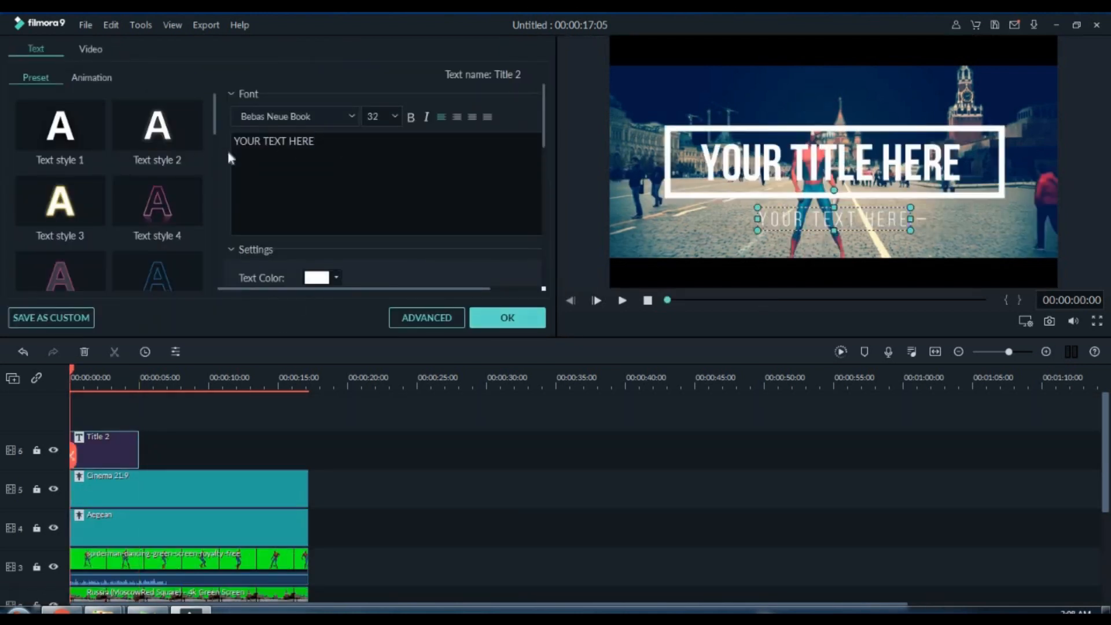
pyautogui.write('MARVEL STUDIOS PRESENTS')
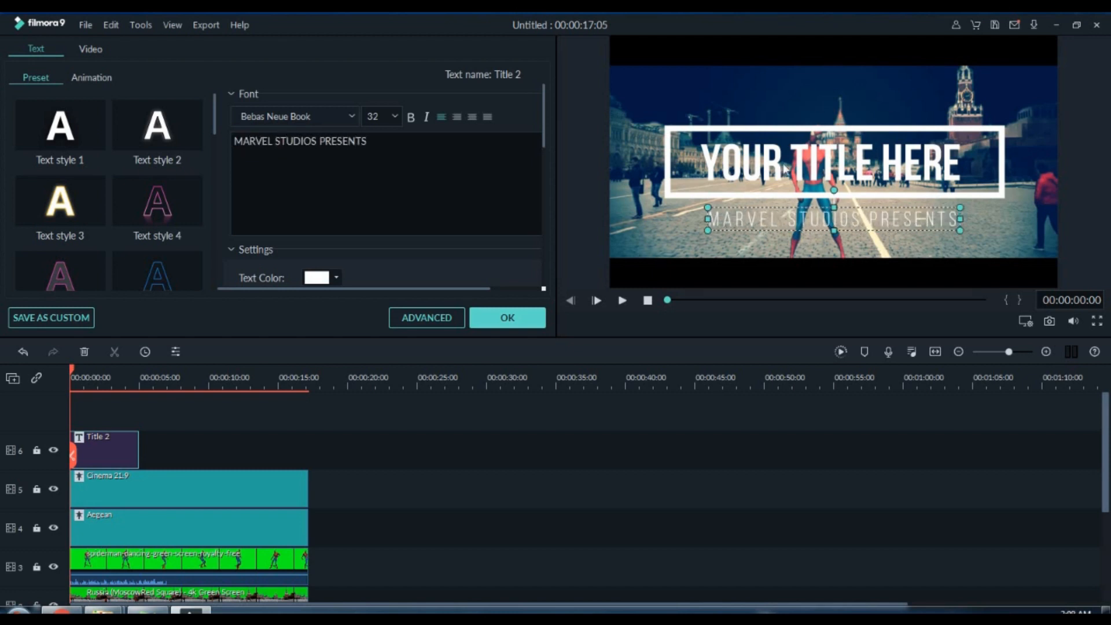
pyautogui.click(475, 322)
# Replace the boxed main title text with SPIDERMAN ROADANCING
pyautogui.doubleClick(810, 165)
pyautogui.moveTo(324, 142); pyautogui.dragTo(192, 152)
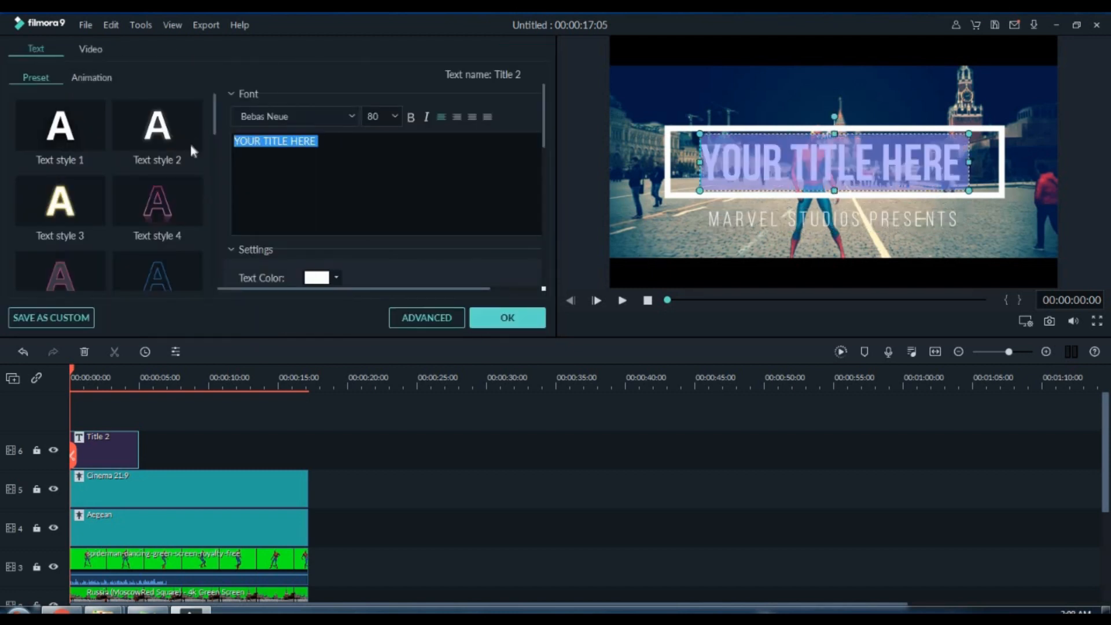
pyautogui.write('SPIDERMAN ROADANCING')
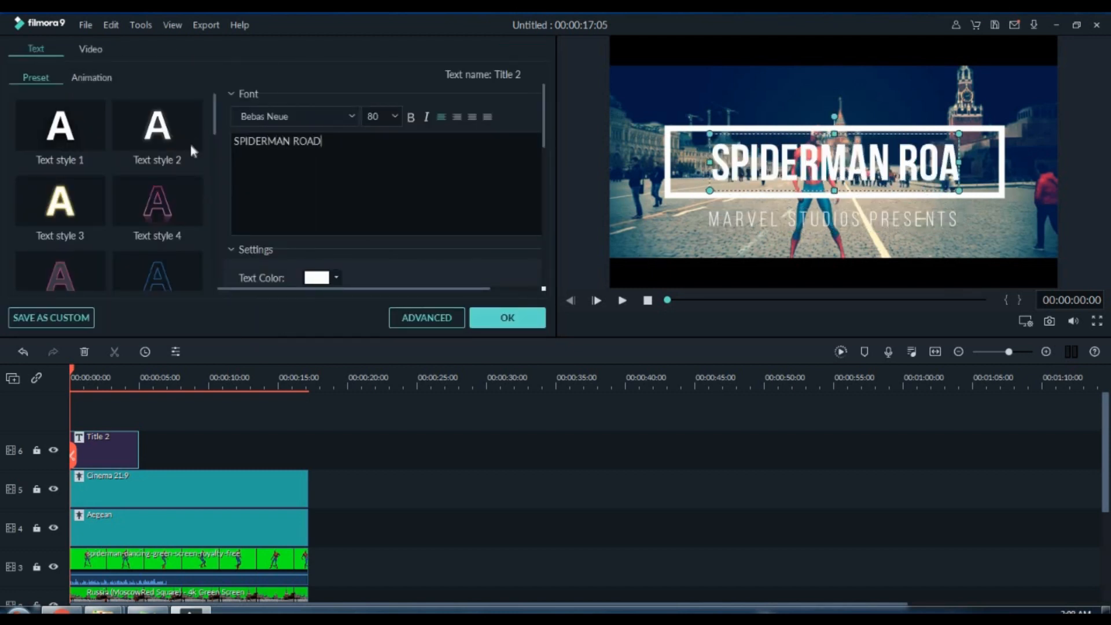
# Complete the main title as SPIDERMAN ROAD DANCING and rearrange the title so MARVEL STUDIOS PRESENTS sits above the box
pyautogui.moveTo(1027, 191); pyautogui.dragTo(978, 183)
pyautogui.moveTo(833, 219); pyautogui.dragTo(834, 112)
pyautogui.click(833, 163)
pyautogui.moveTo(833, 195); pyautogui.dragTo(833, 223)
pyautogui.moveTo(833, 162); pyautogui.dragTo(833, 189)
pyautogui.click(321, 141)
pyautogui.write('D')
pyautogui.moveTo(833, 111); pyautogui.dragTo(833, 136)
# Change the font of the MARVEL STUDIOS PRESENTS line to a wide italic sans-serif
pyautogui.click(824, 252)
pyautogui.click(803, 178)
pyautogui.click(352, 116)
pyautogui.click(289, 202)
pyautogui.click(824, 243)
pyautogui.click(709, 258)
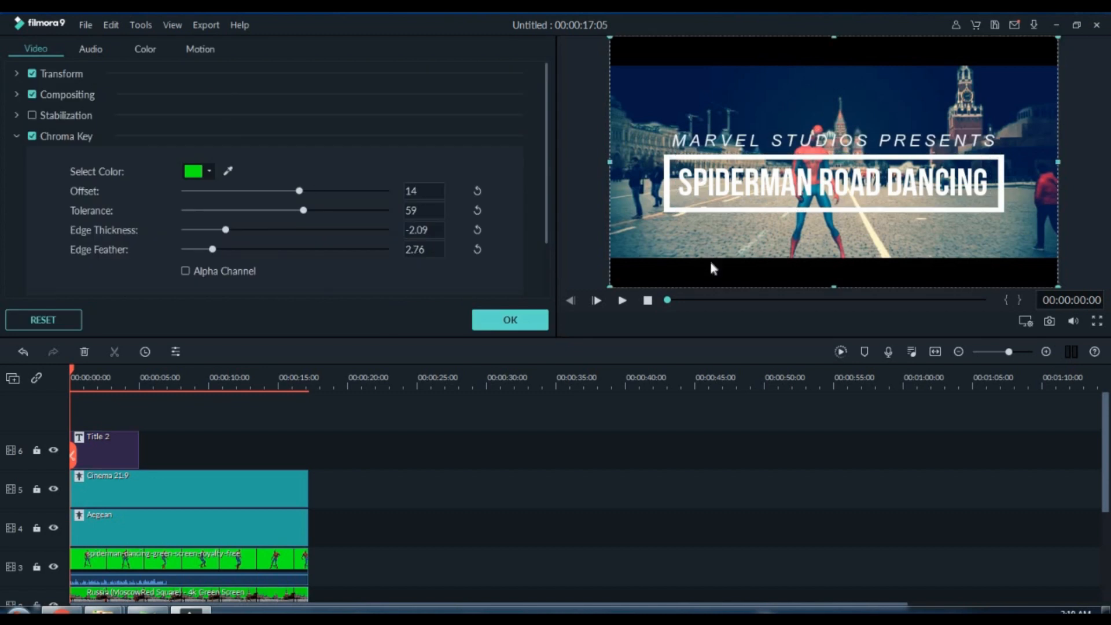
# Apply the Fade transition to the start of the Title 2 clip and play back the result from the beginning
pyautogui.click(592, 265)
pyautogui.click(170, 55)
pyautogui.click(415, 154)
pyautogui.moveTo(416, 154); pyautogui.dragTo(81, 450)
pyautogui.click(621, 300)
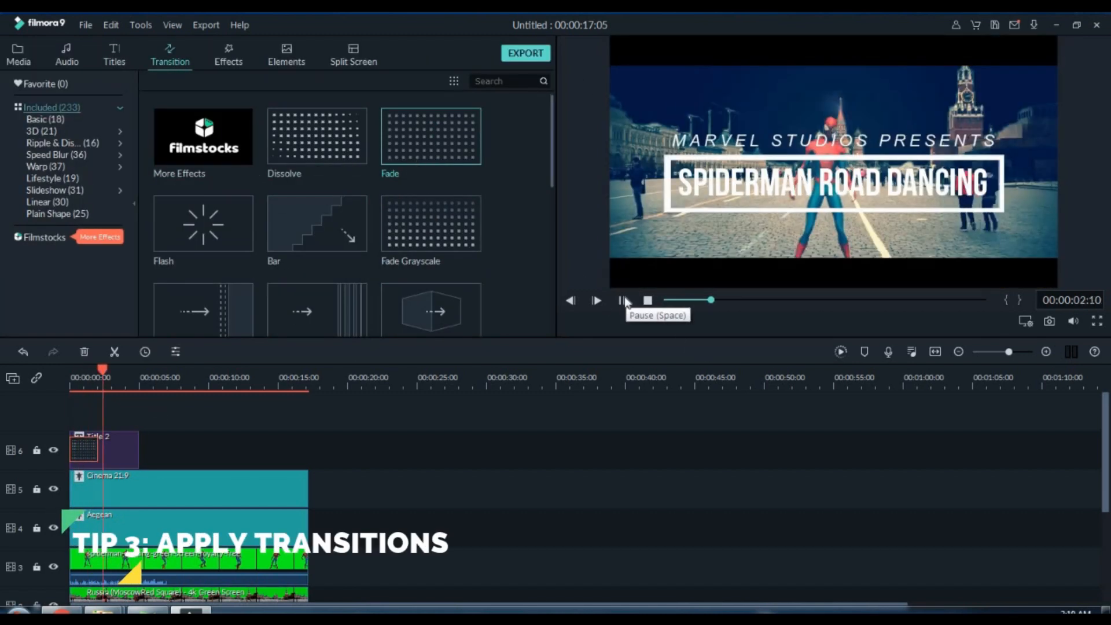
pyautogui.click(624, 301)
pyautogui.moveTo(792, 300); pyautogui.dragTo(664, 300)
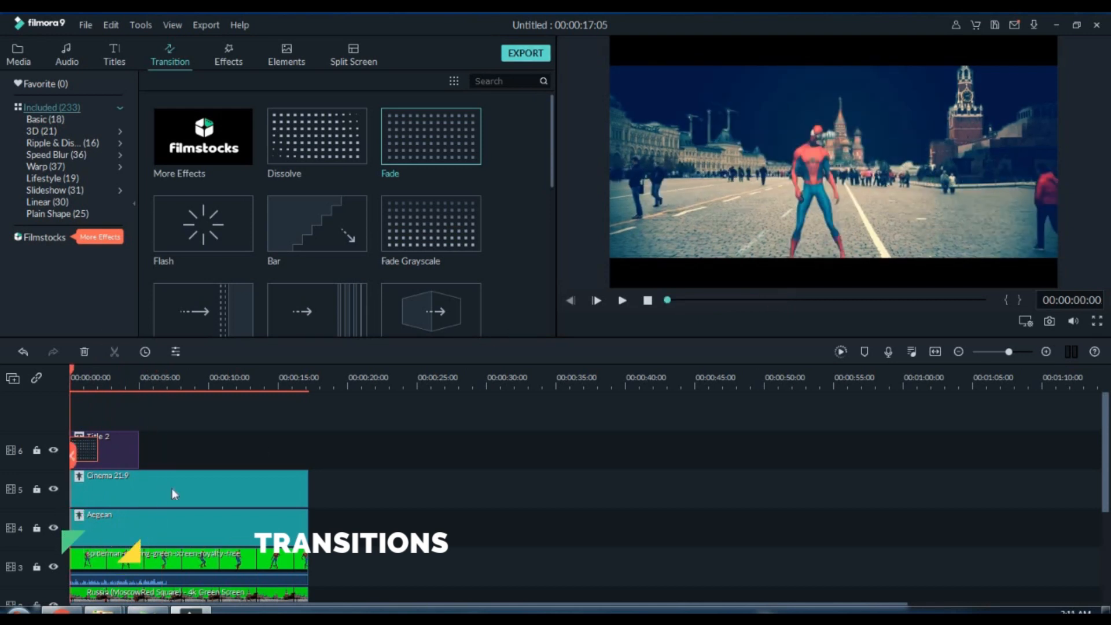
# Play back the composite with its title and look over all the tracks in the timeline
pyautogui.click(18, 55)
pyautogui.click(66, 54)
pyautogui.click(27, 53)
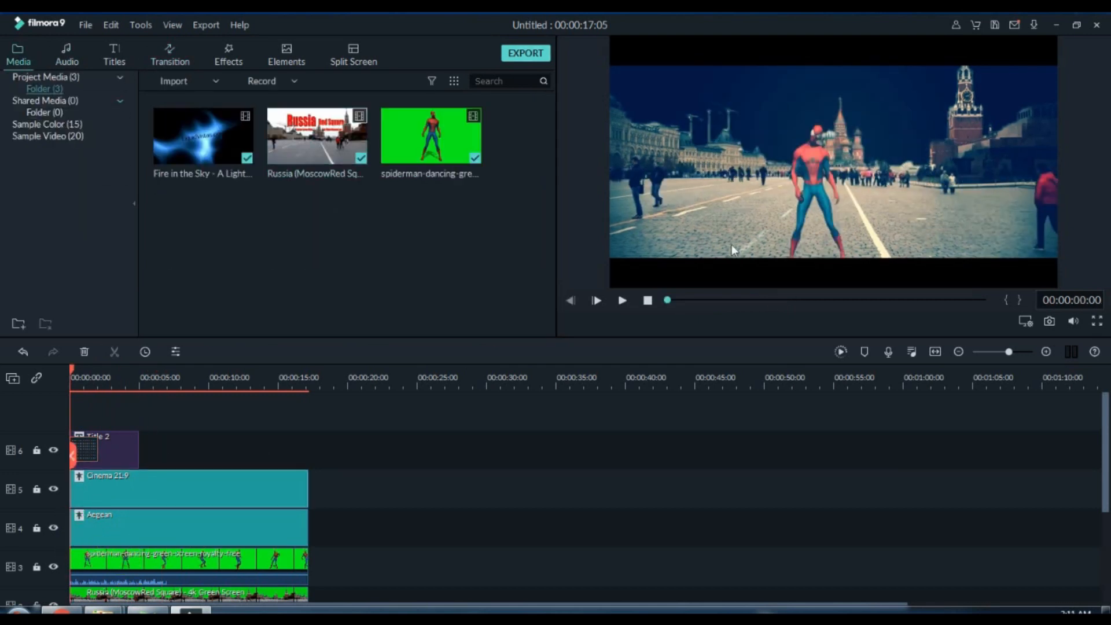
pyautogui.click(623, 301)
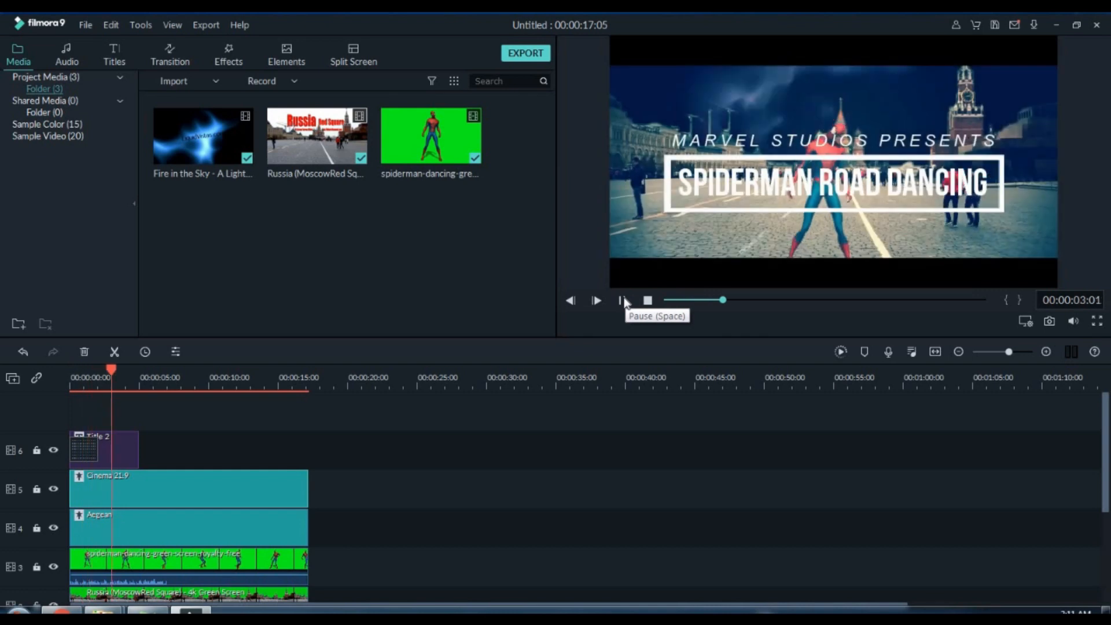
pyautogui.click(623, 302)
pyautogui.scroll(-3, 322, 511)
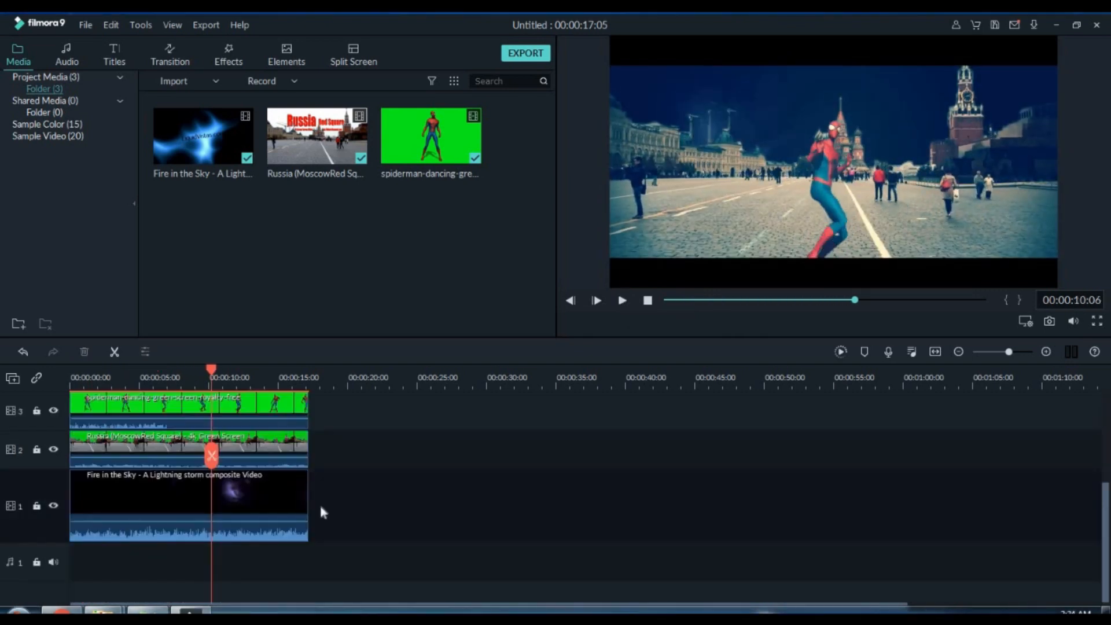
pyautogui.scroll(3, 357, 462)
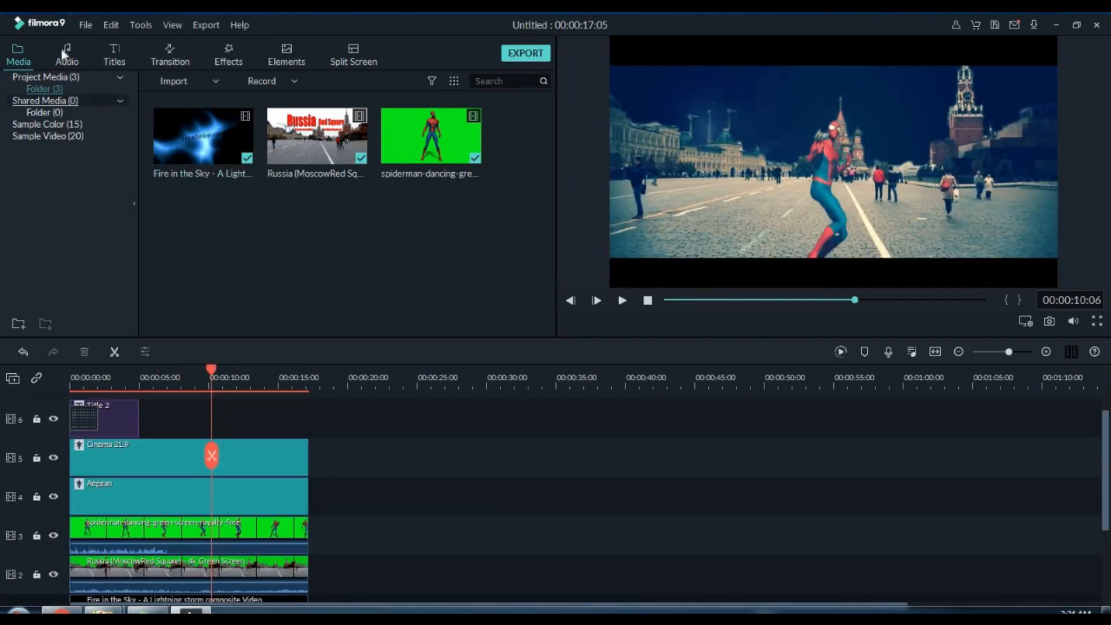
# Add the thunderstorm and funny remix dance sounds on separate audio tracks and trim them to the end of the video clips
pyautogui.click(84, 57)
pyautogui.moveTo(432, 141); pyautogui.dragTo(79, 560)
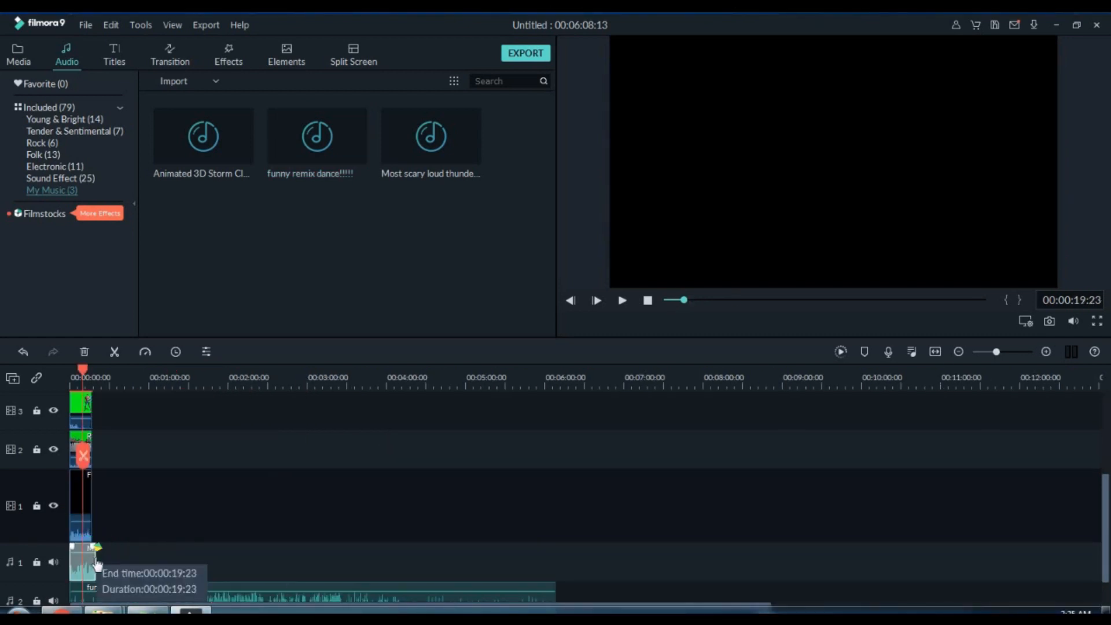
pyautogui.moveTo(97, 564); pyautogui.dragTo(92, 565)
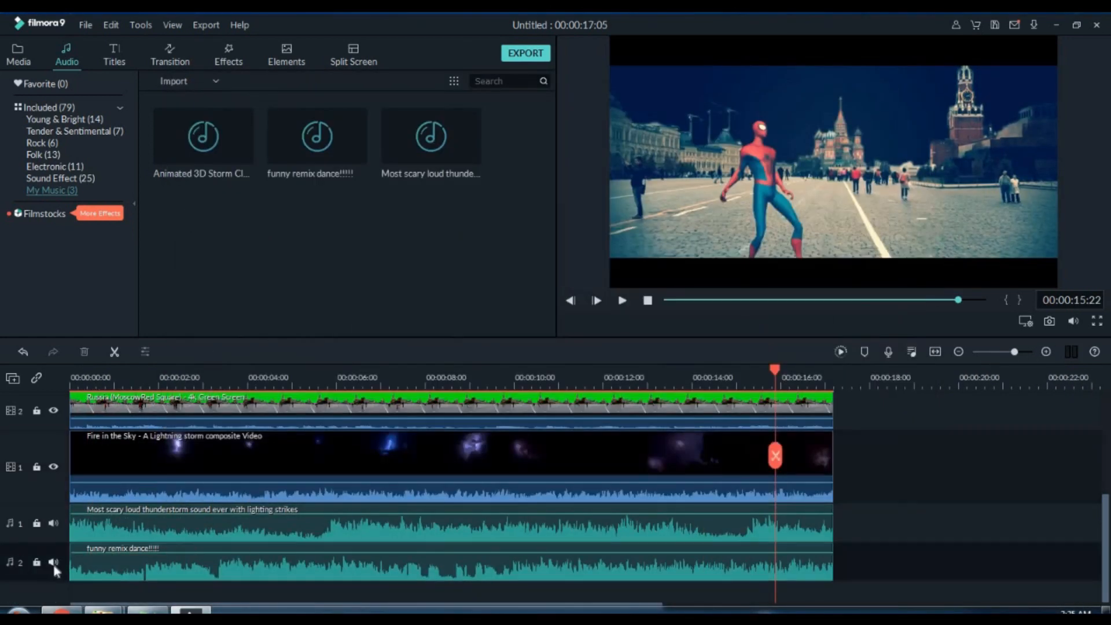
# Rebalance the volumes of the thunderstorm and funny remix dance audio and set a fade-in of 2.24
pyautogui.click(632, 532)
pyautogui.doubleClick(633, 533)
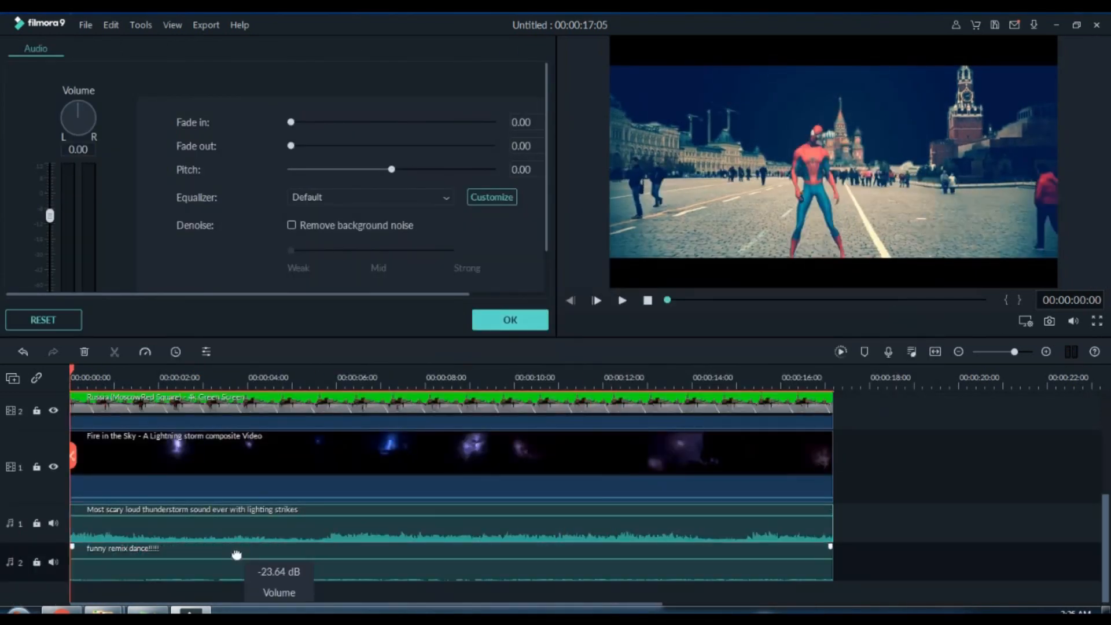
pyautogui.moveTo(243, 556); pyautogui.dragTo(288, 514)
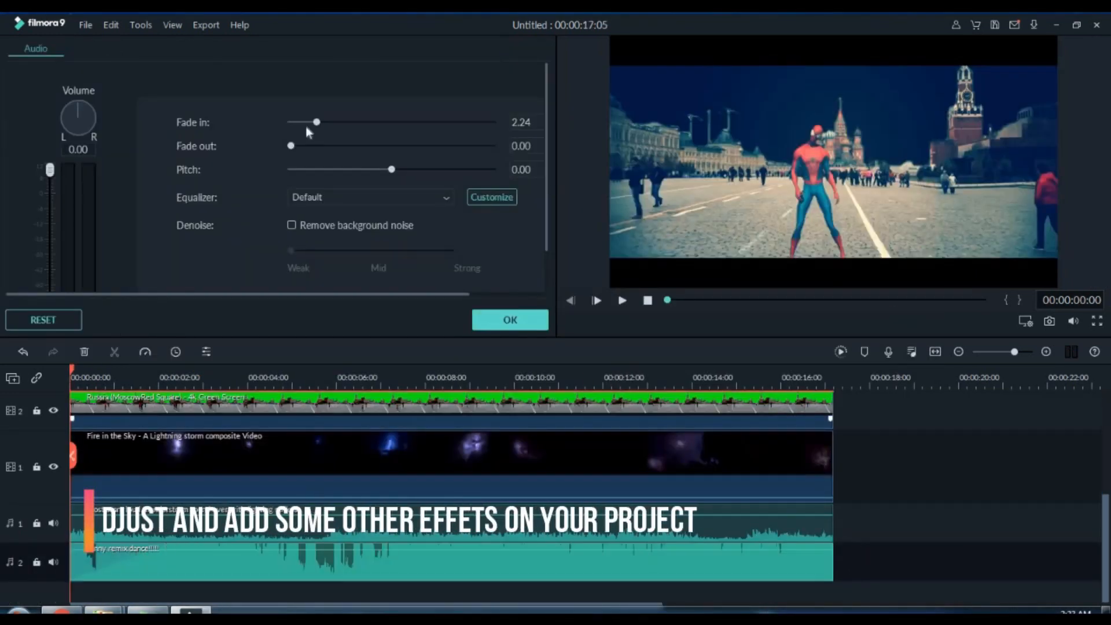
pyautogui.click(501, 321)
pyautogui.moveTo(386, 540); pyautogui.dragTo(386, 547)
# Add fade transitions to the ends of the Spiderman, Red Square and Fire in the Sky clips
pyautogui.click(169, 55)
pyautogui.moveTo(431, 136); pyautogui.dragTo(630, 378)
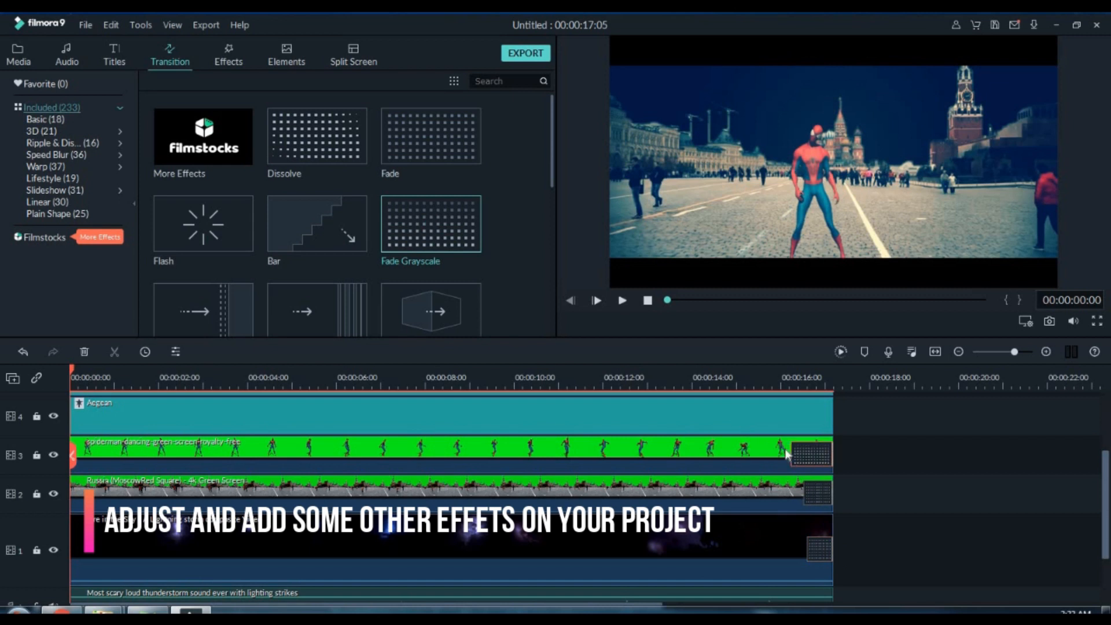
pyautogui.scroll(3, 576, 479)
# Play back the edited project, return to the start and open the preview in full screen
pyautogui.press('space')
pyautogui.click(648, 300)
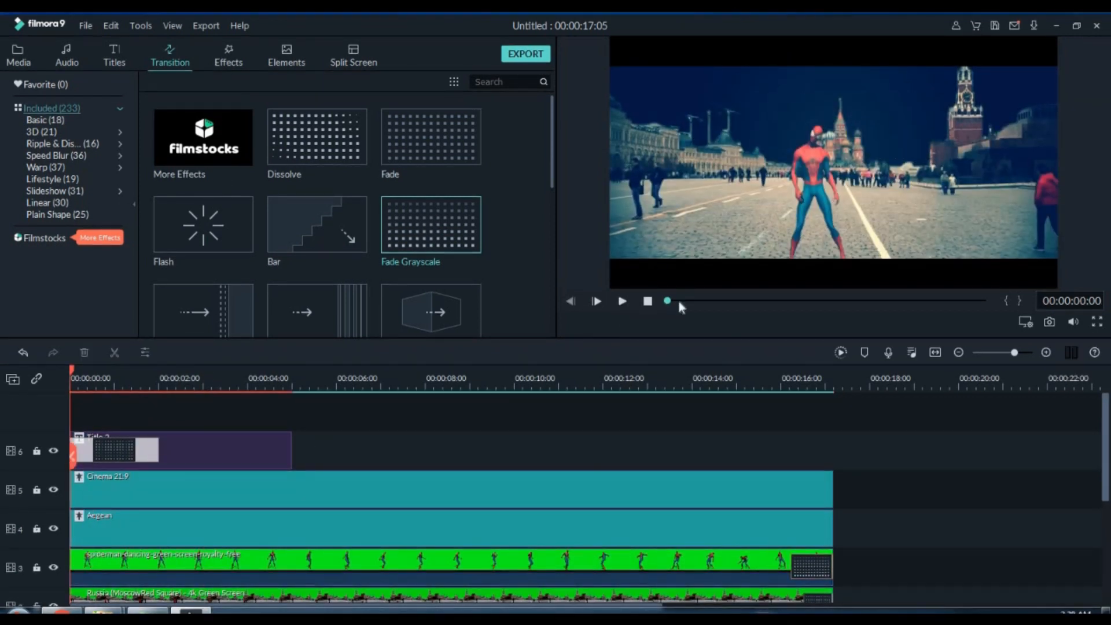
pyautogui.moveTo(669, 300); pyautogui.dragTo(624, 312)
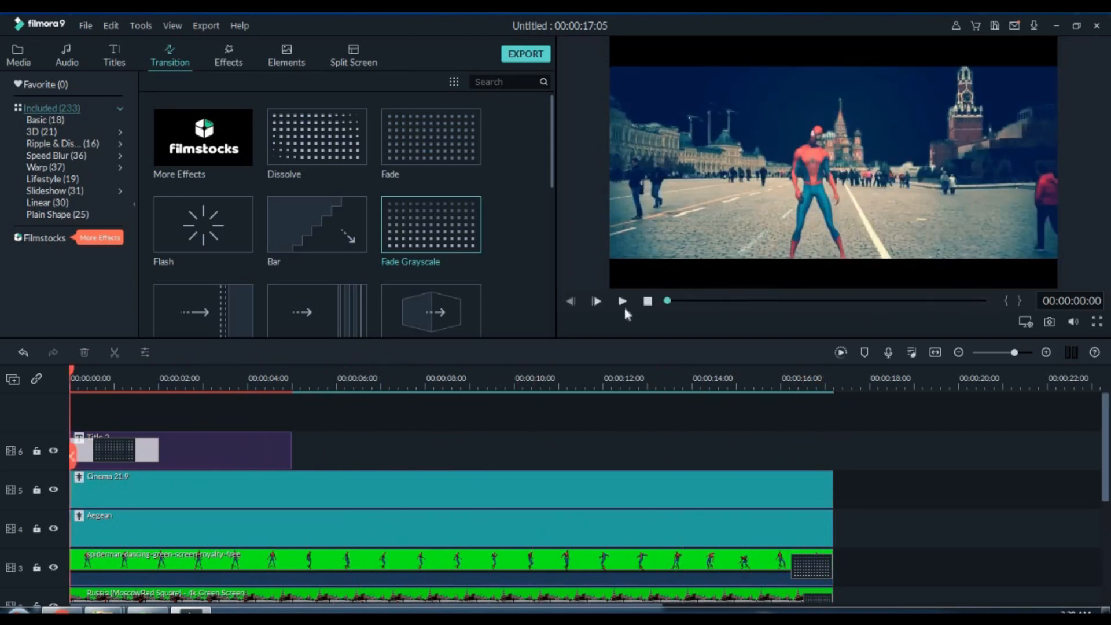
pyautogui.click(1097, 321)
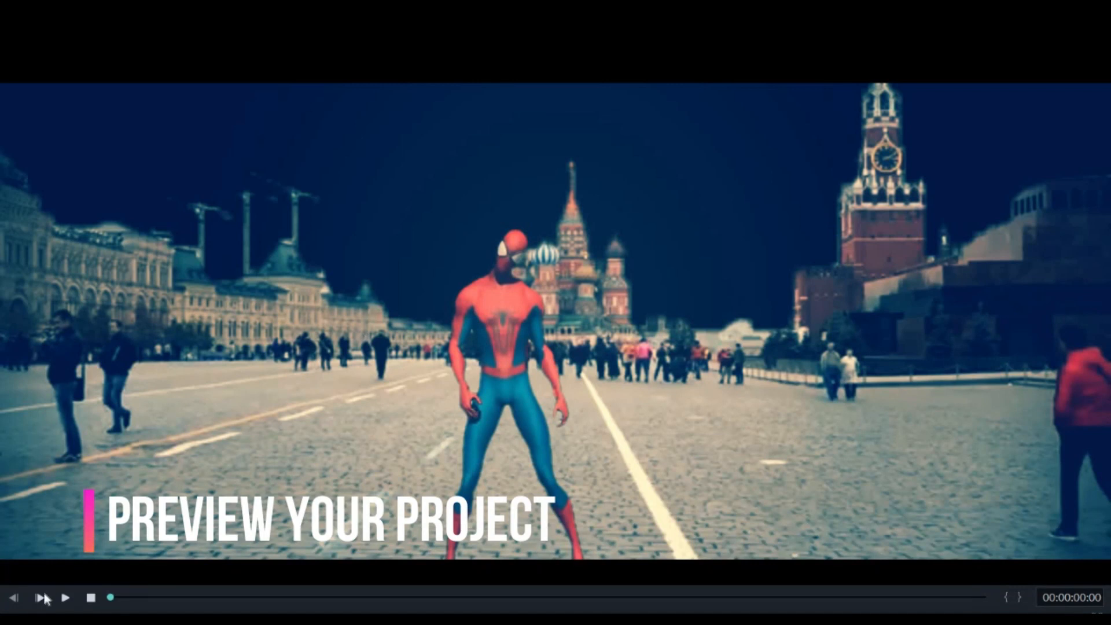